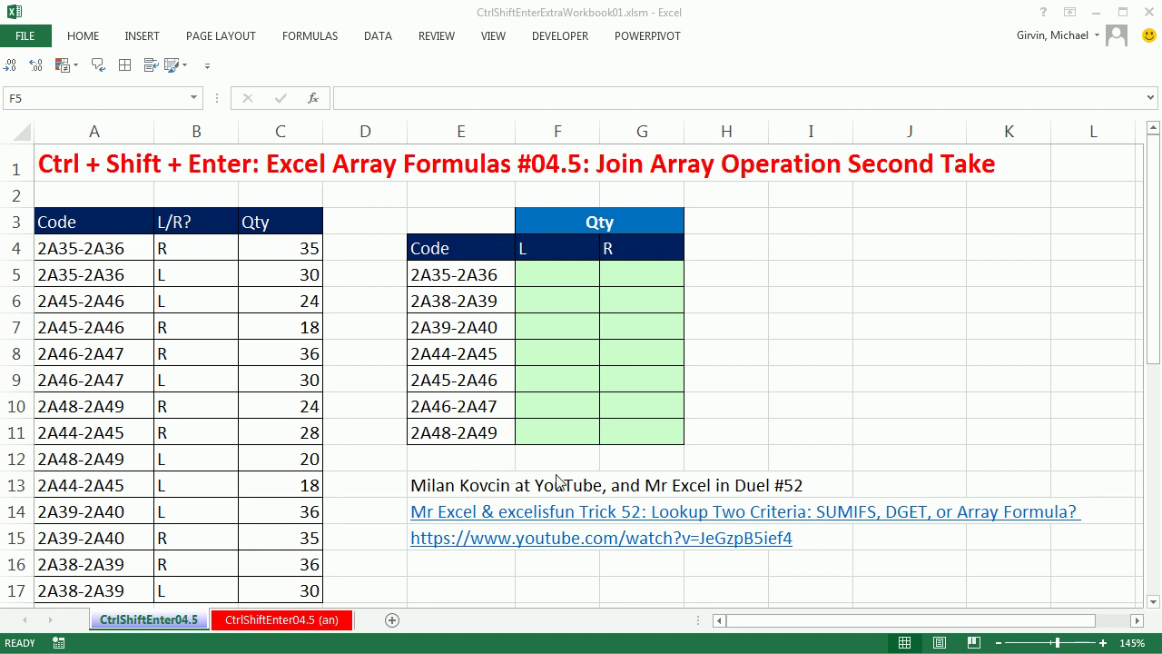
- Switch to the workbook and highlight the Qty values in column C
key(alt+Tab)
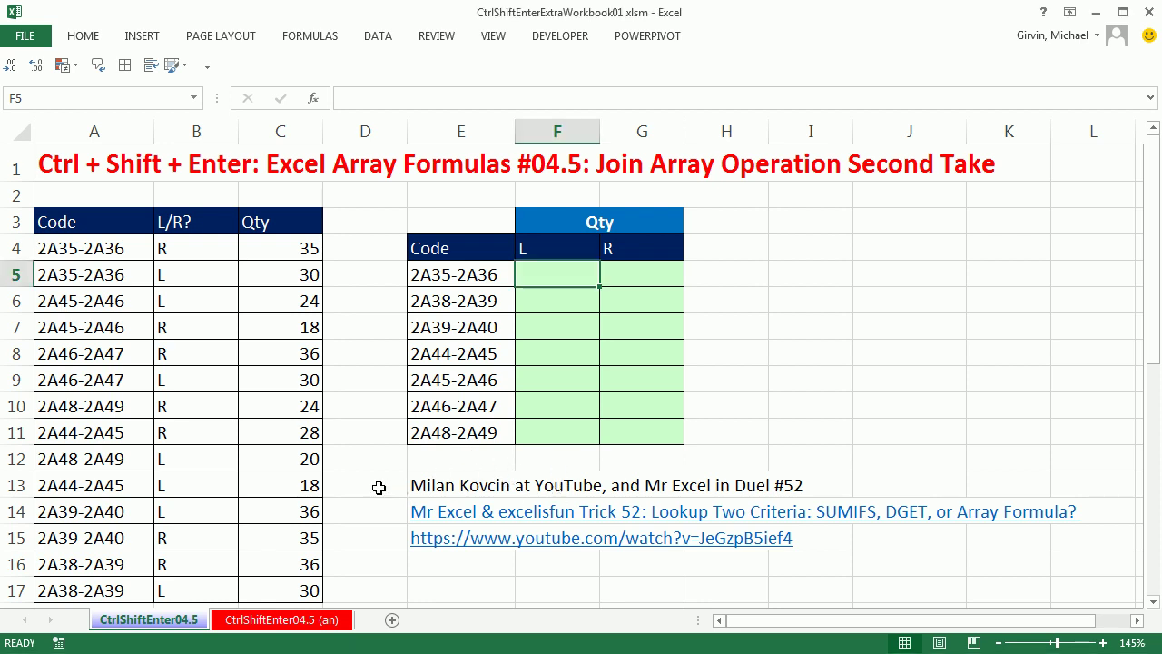
click(370, 486)
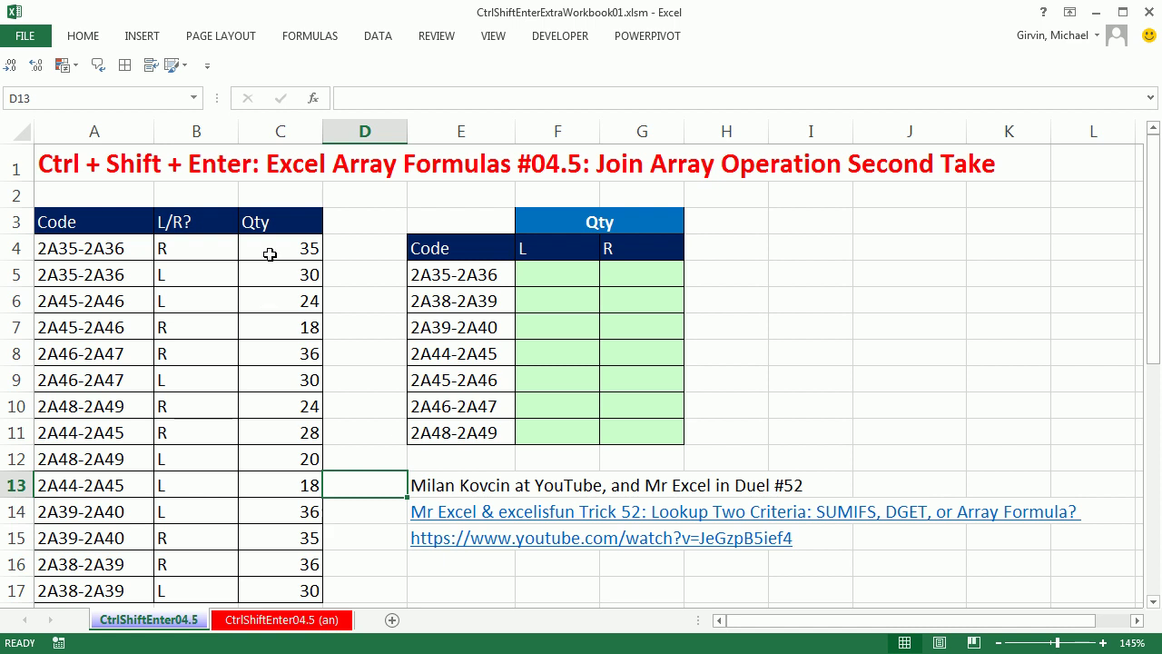
drag(271, 248, 267, 591)
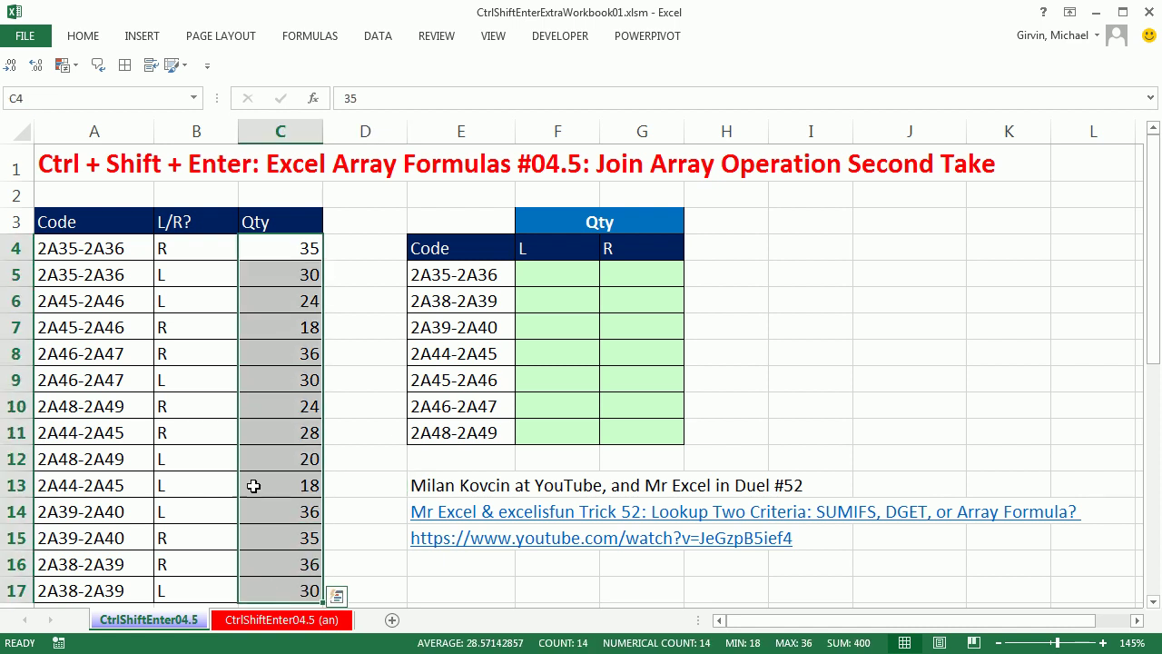
- In F5, start a SUMIFS formula with the absolute sum range $C$4:$C$17
click(567, 271)
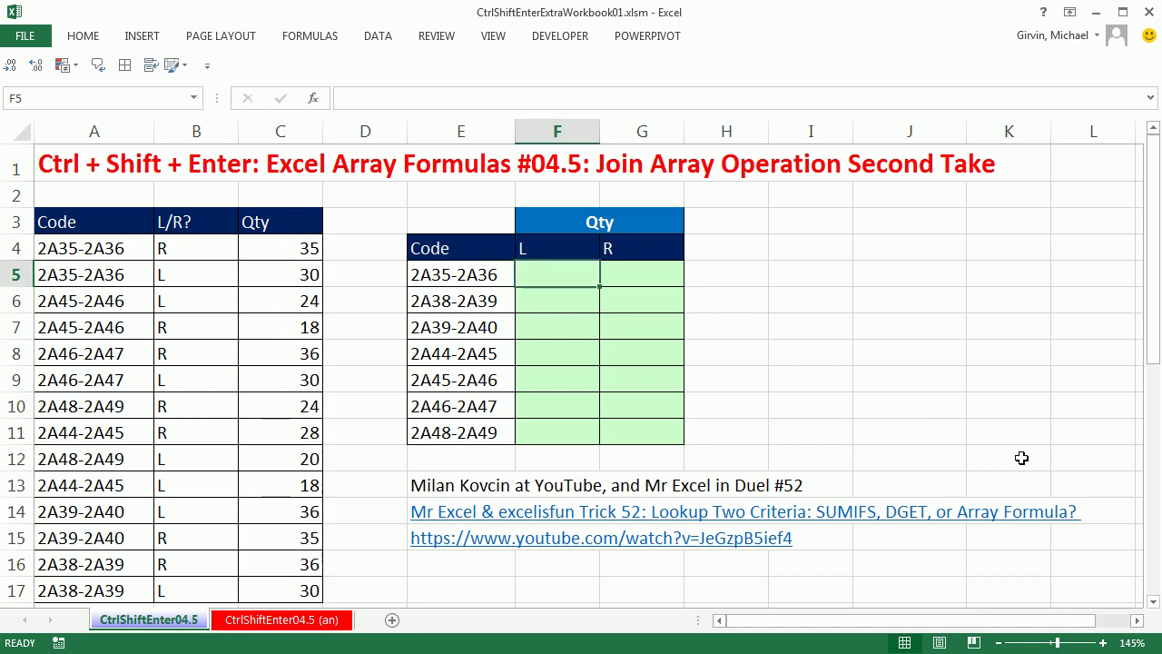
text(=sumifs)
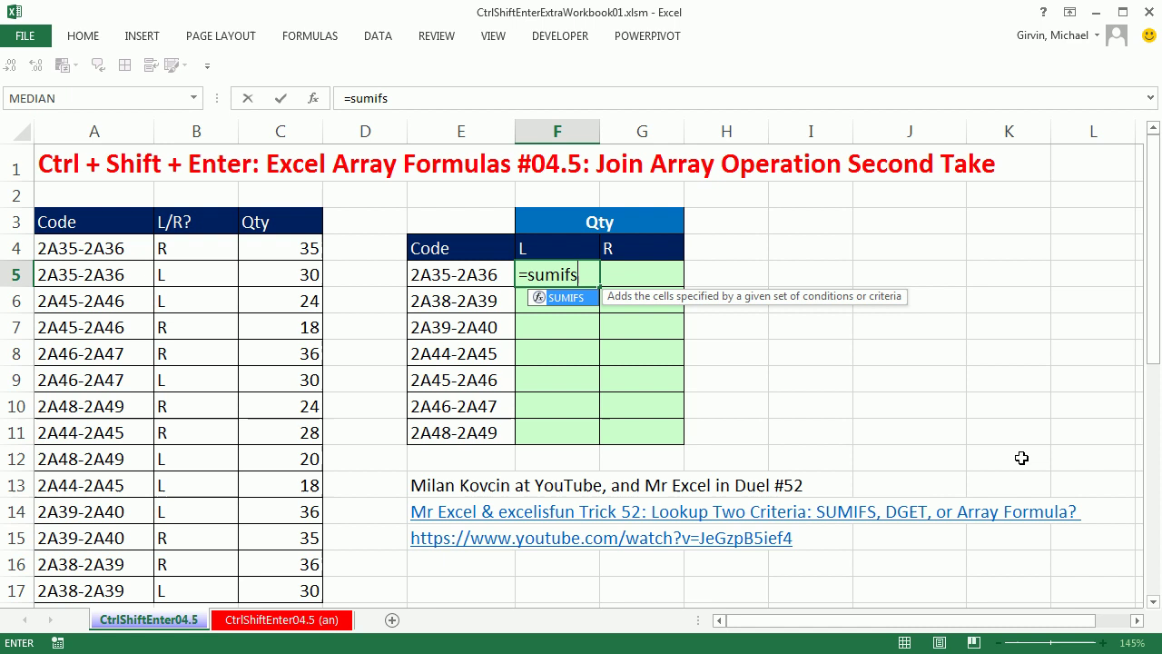
key(Tab)
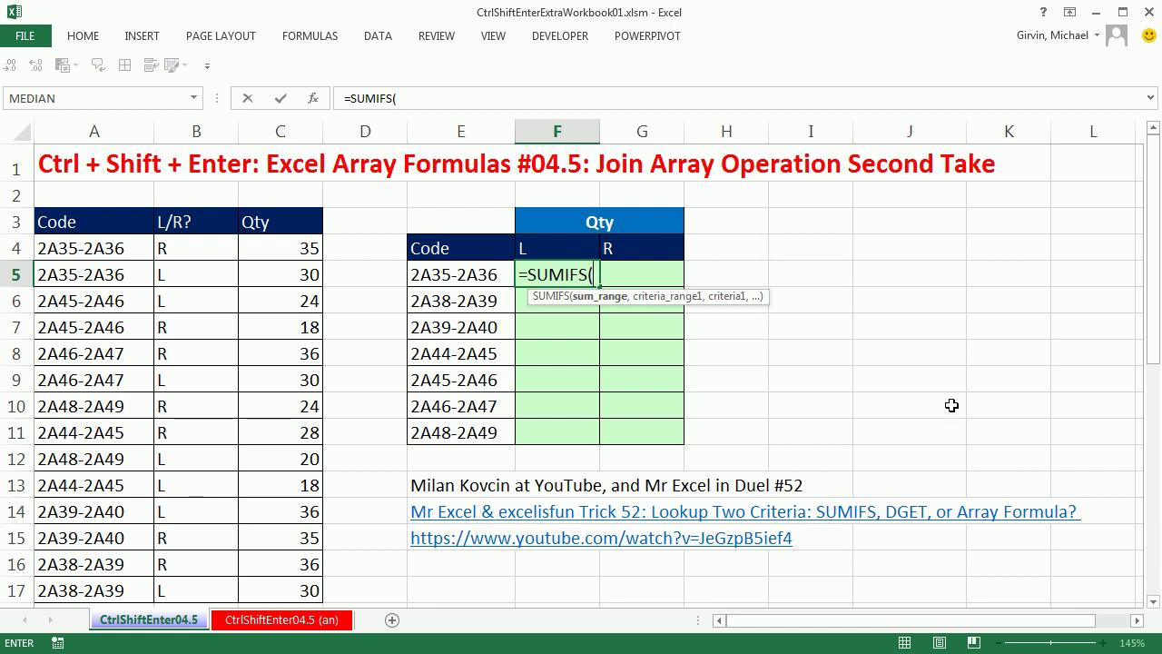
drag(260, 240, 276, 585)
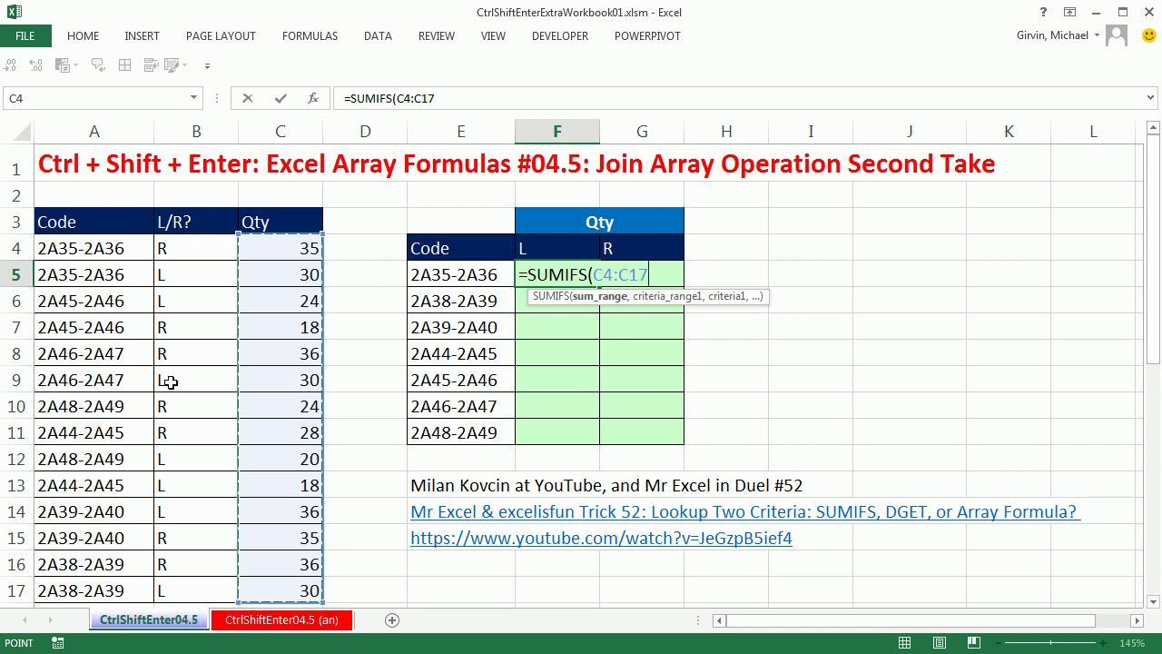
key(F4)
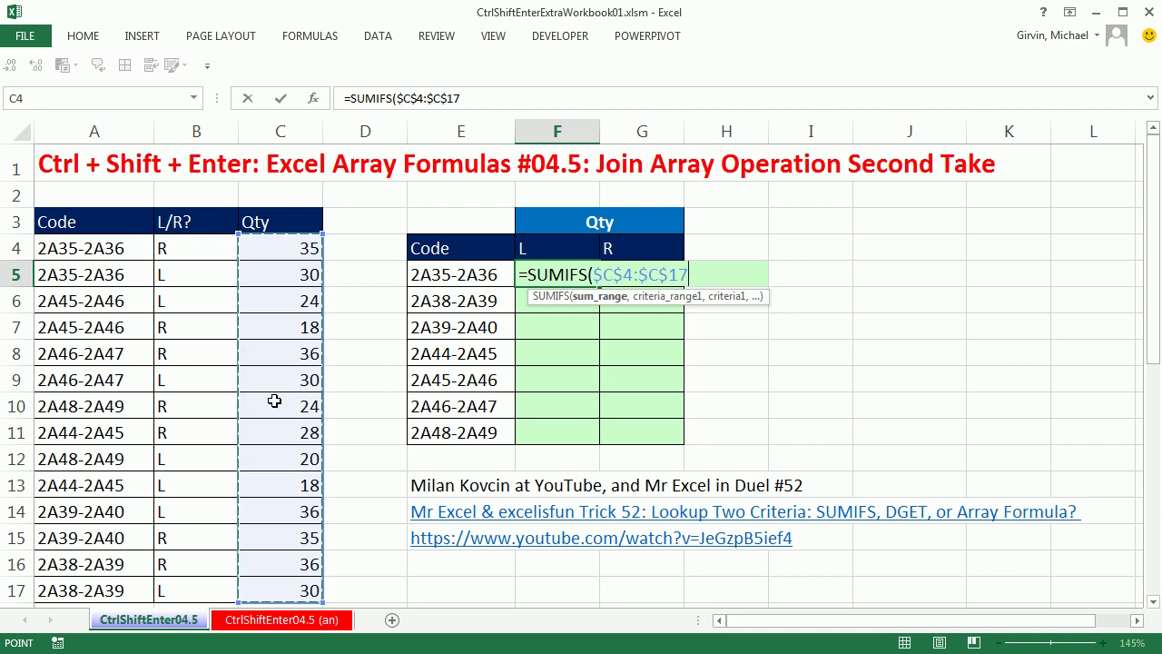
text(,)
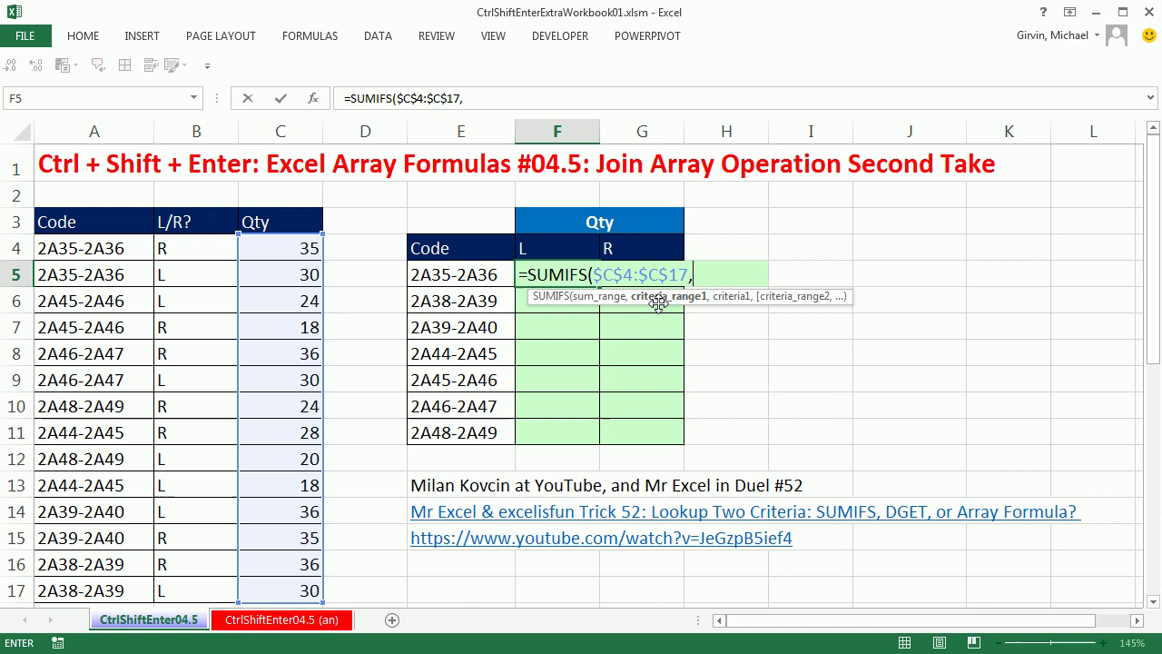
- Add the criteria pairs $A$4:$A$17 with $E5 and $B$4:$B$17 with F$4
drag(91, 248, 109, 586)
key(F4)
text(,)
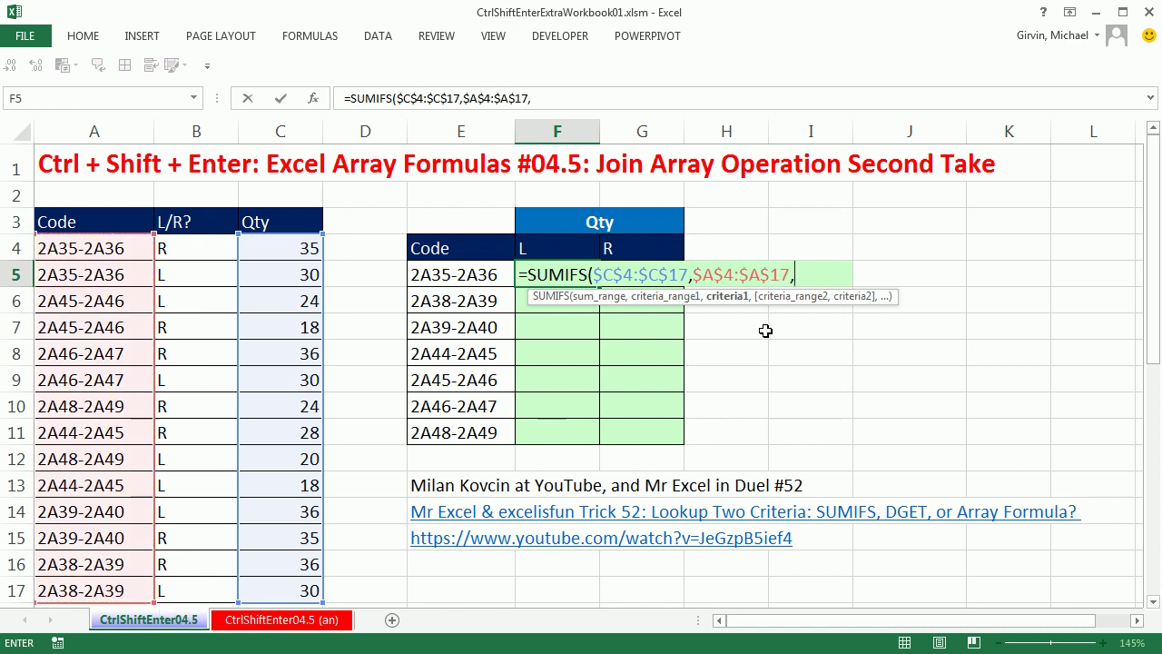
click(462, 268)
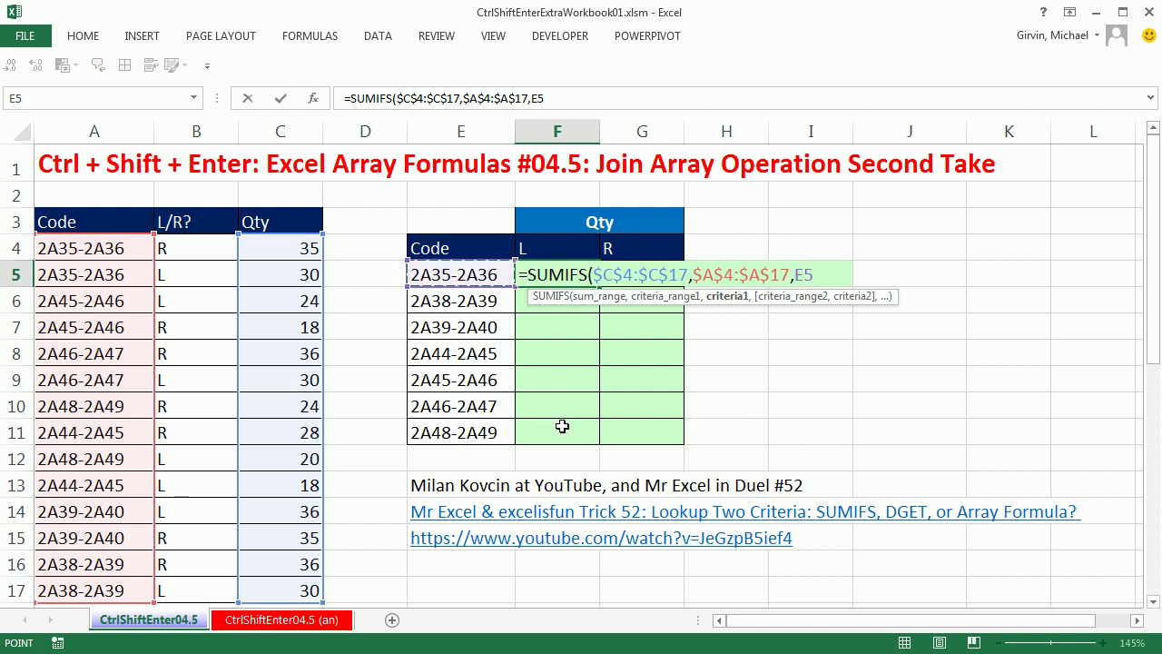
key(F4)
key(F4)
key(F4)
text(,)
drag(159, 246, 187, 592)
key(F4)
text(,)
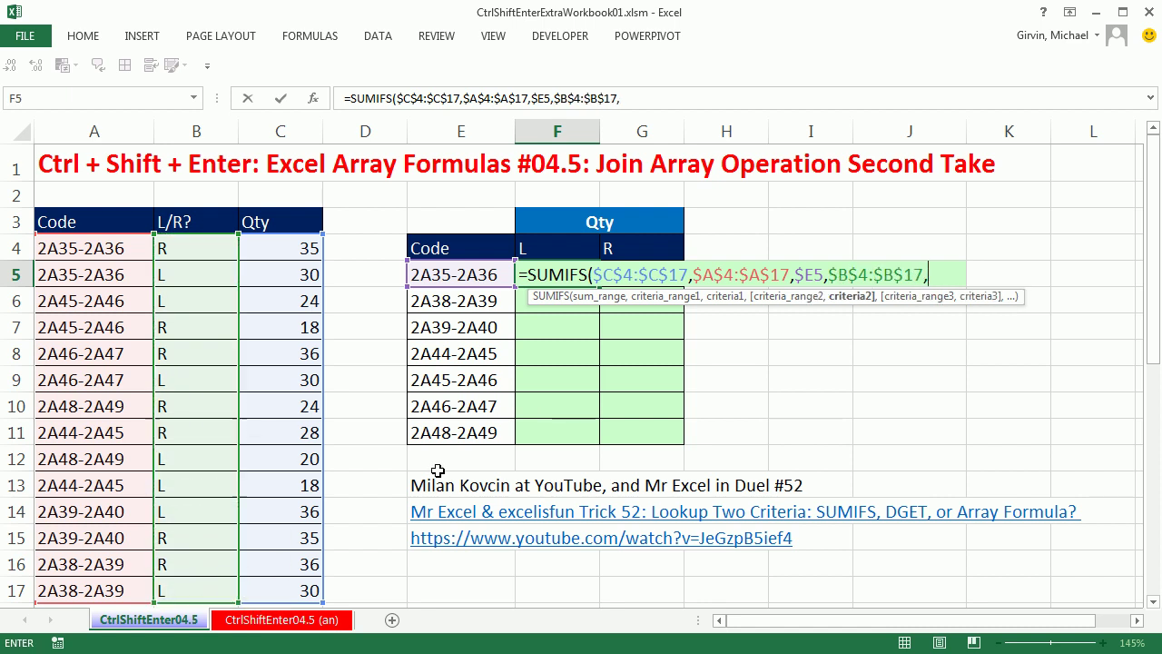
click(531, 251)
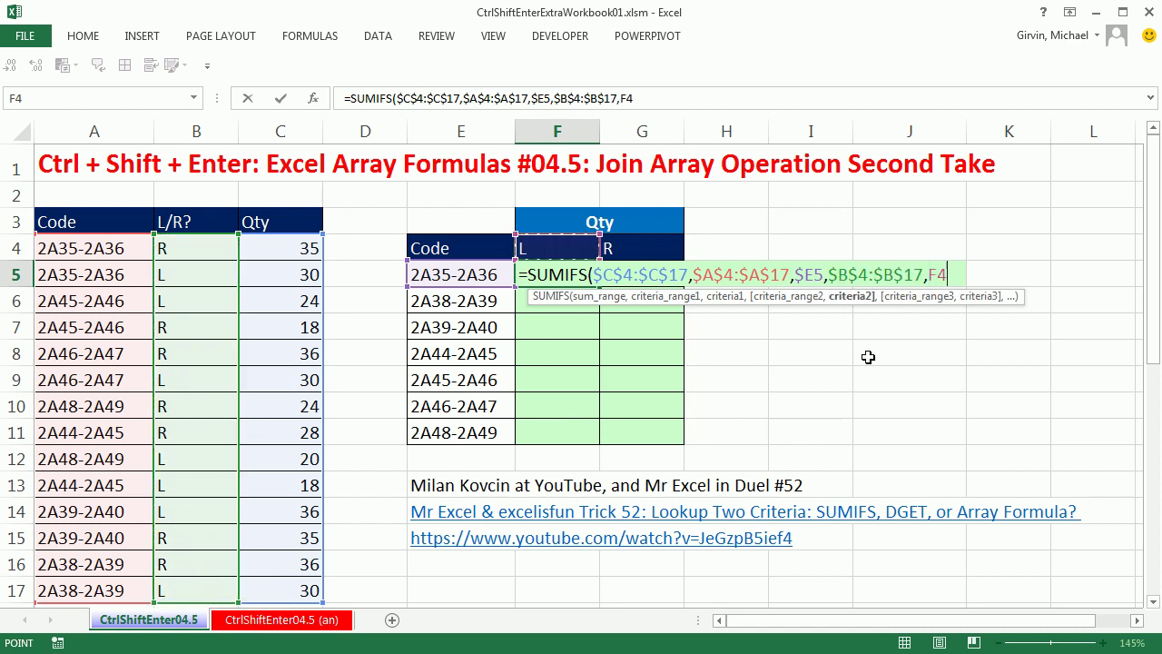
key(F4)
key(F4)
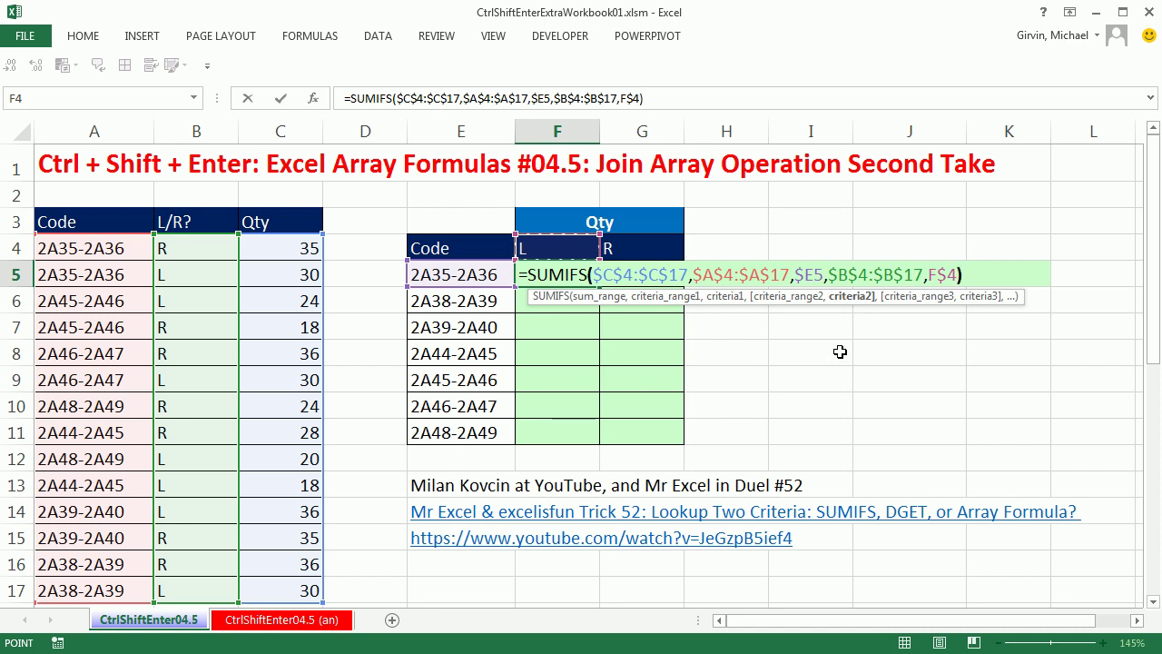
- Commit F5's SUMIFS and copy it through F5:G11, re-entering G11 with Ctrl+Shift+Enter
key(ctrl+Return)
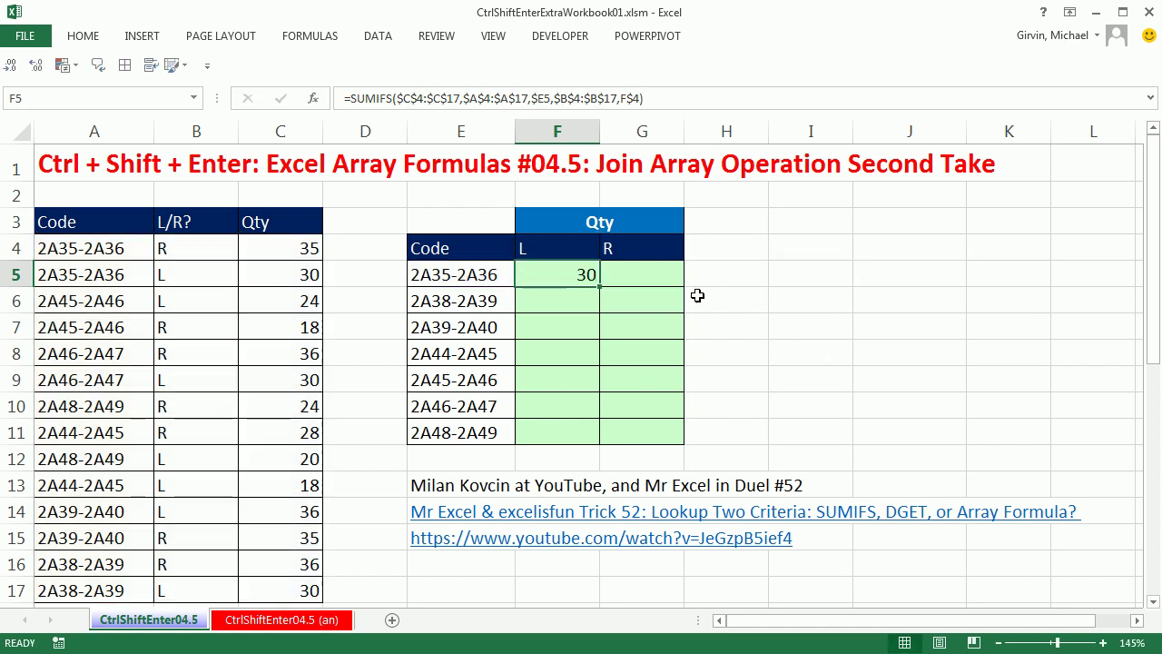
drag(605, 285, 686, 439)
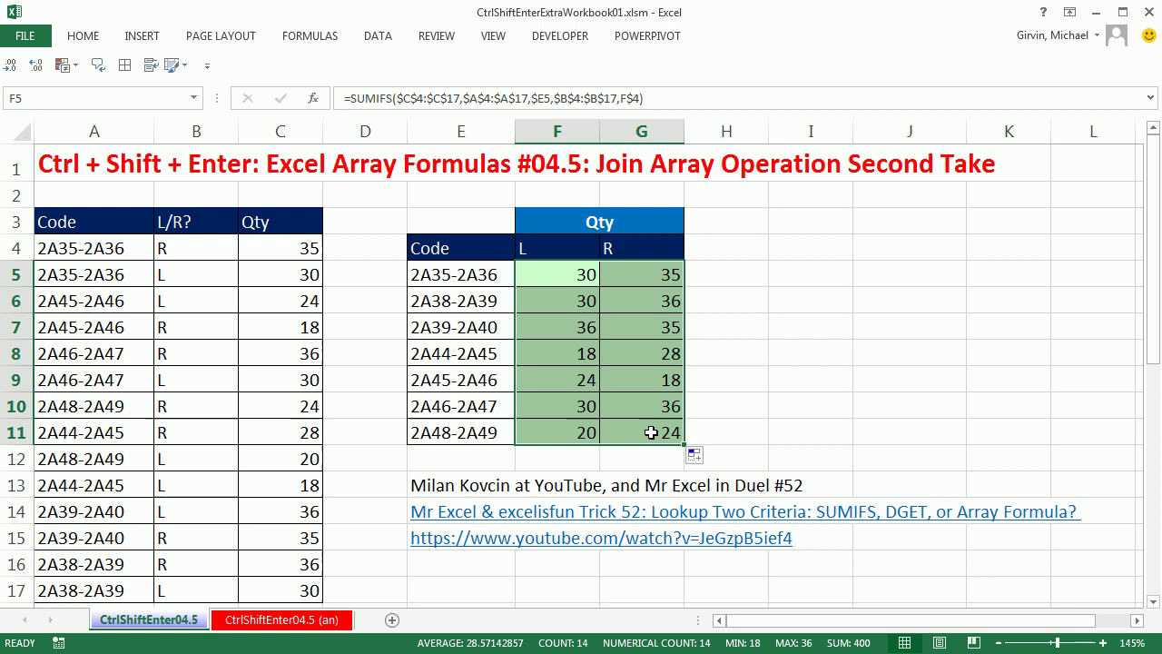
click(651, 433)
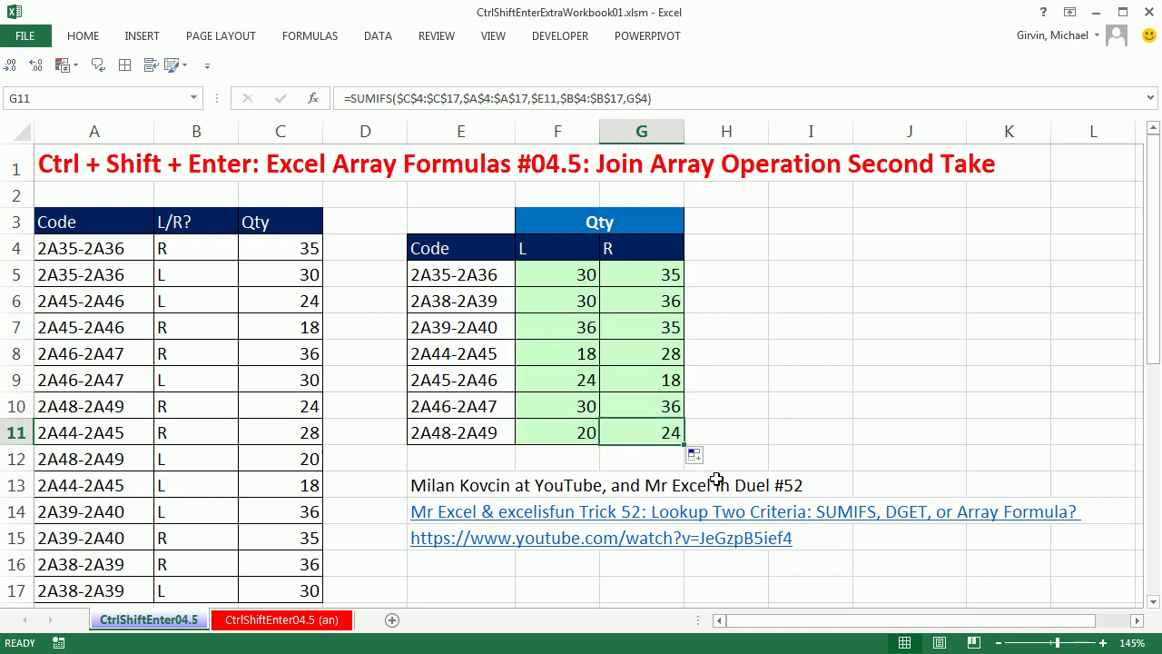
key(F2)
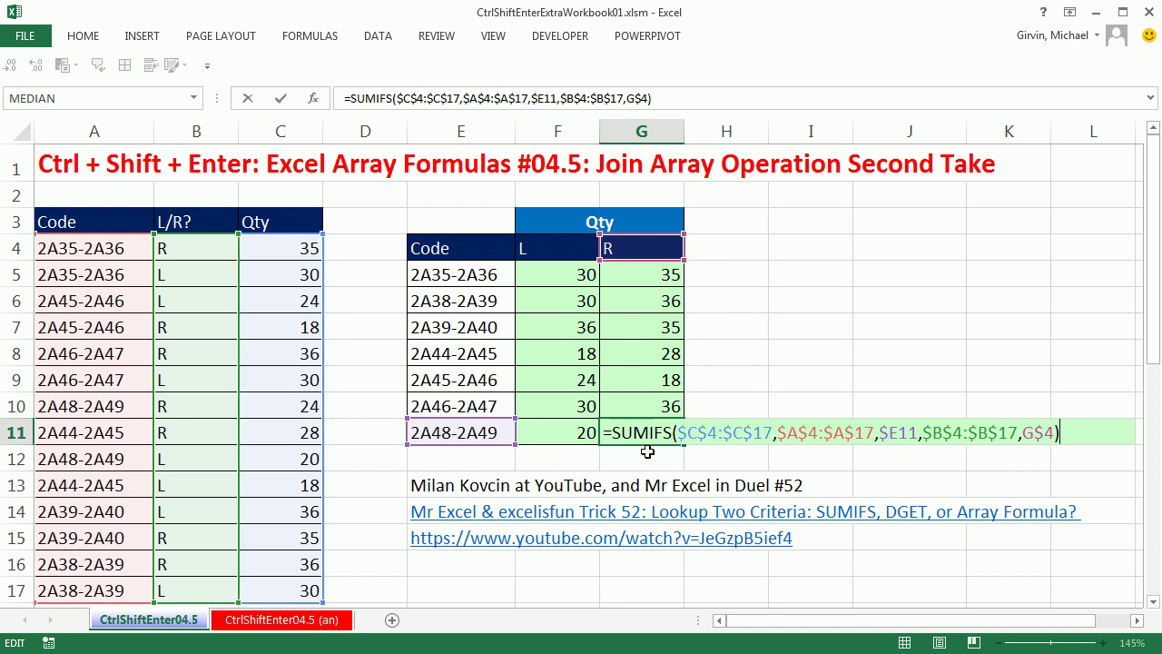
key(ctrl+shift+Return)
- Scroll down to the Machine table and widen column F so codes like 2A35-2A36 fit
scroll(392, 381, down, 1)
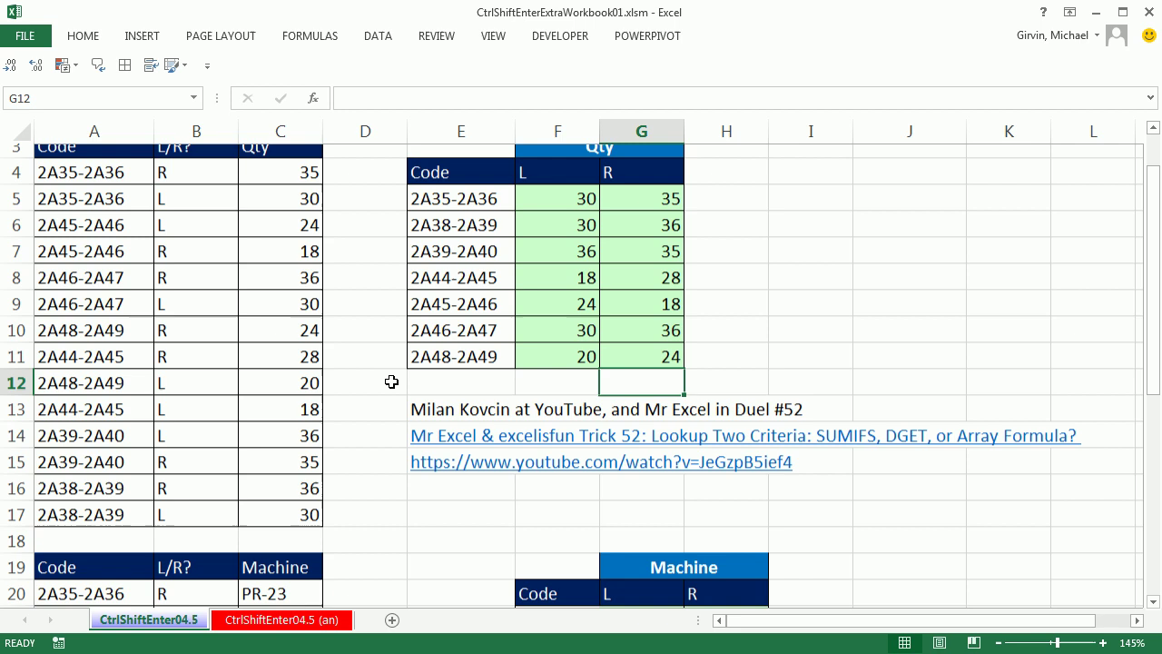
scroll(391, 382, down, 4)
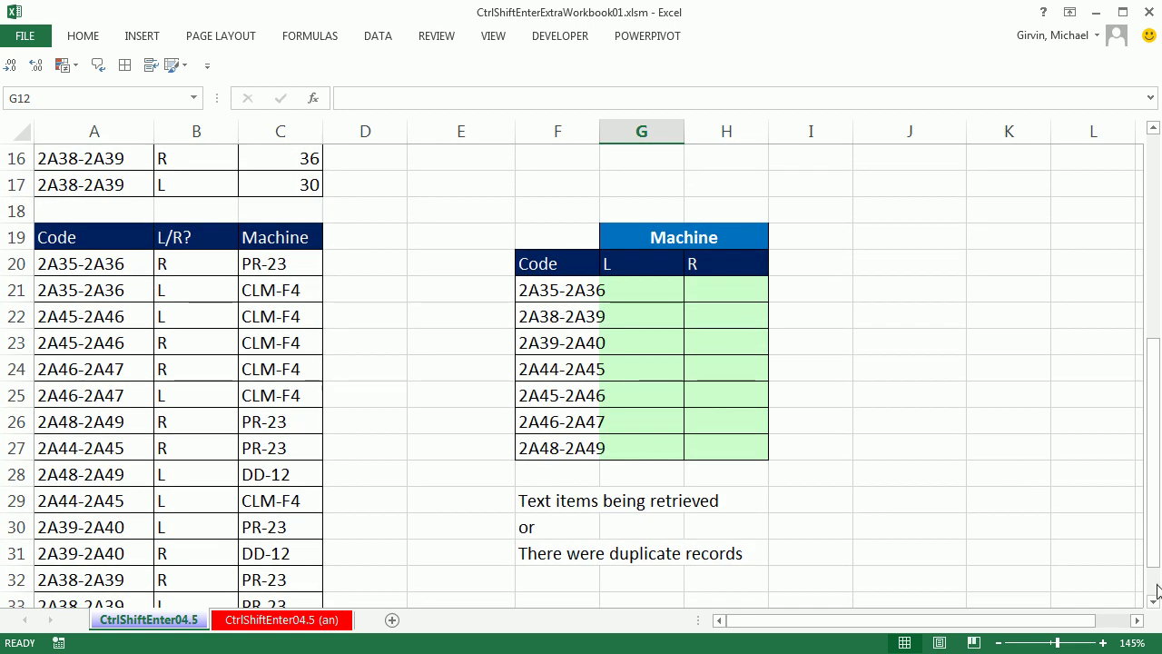
scroll(1158, 590, down, 1)
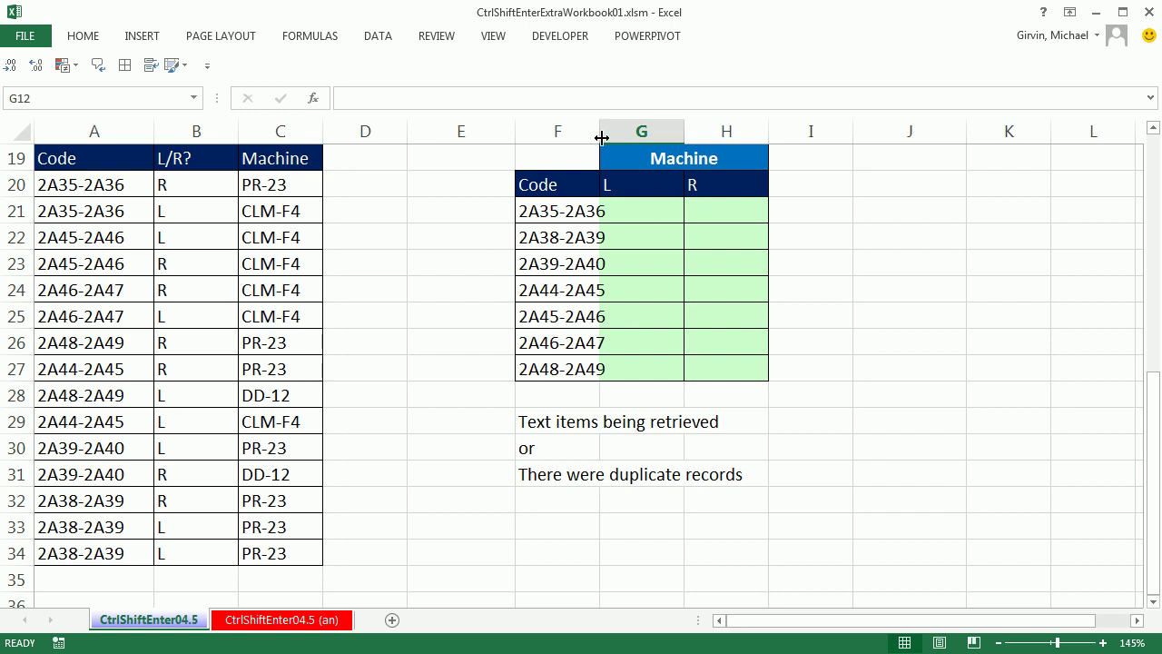
drag(602, 137, 629, 137)
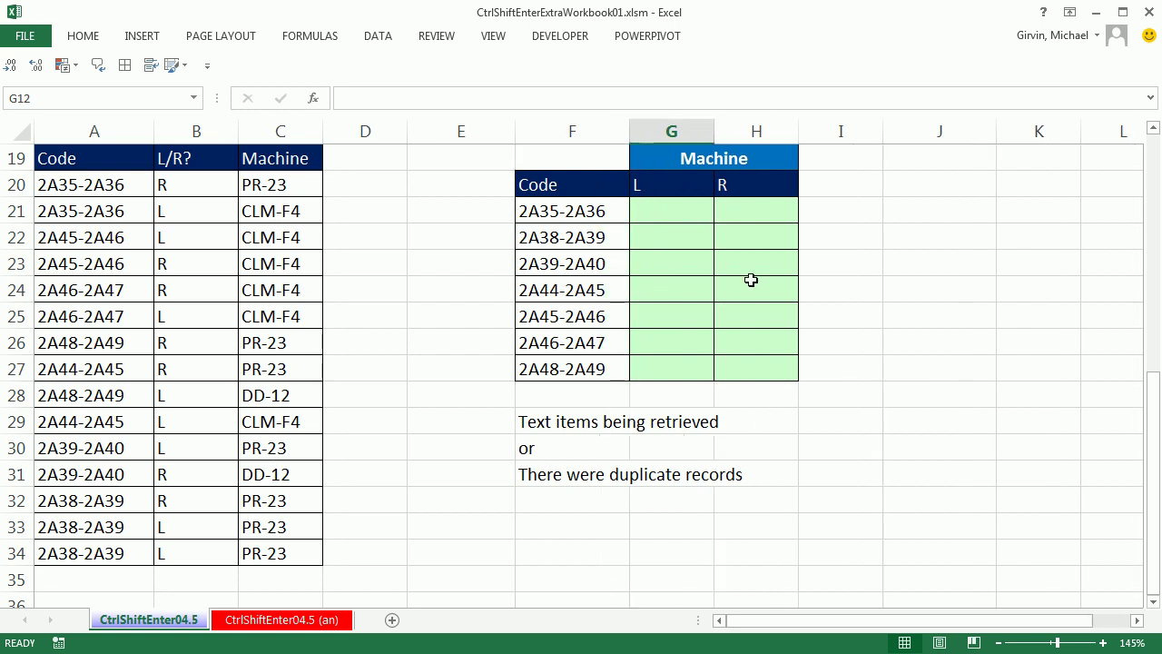
click(667, 215)
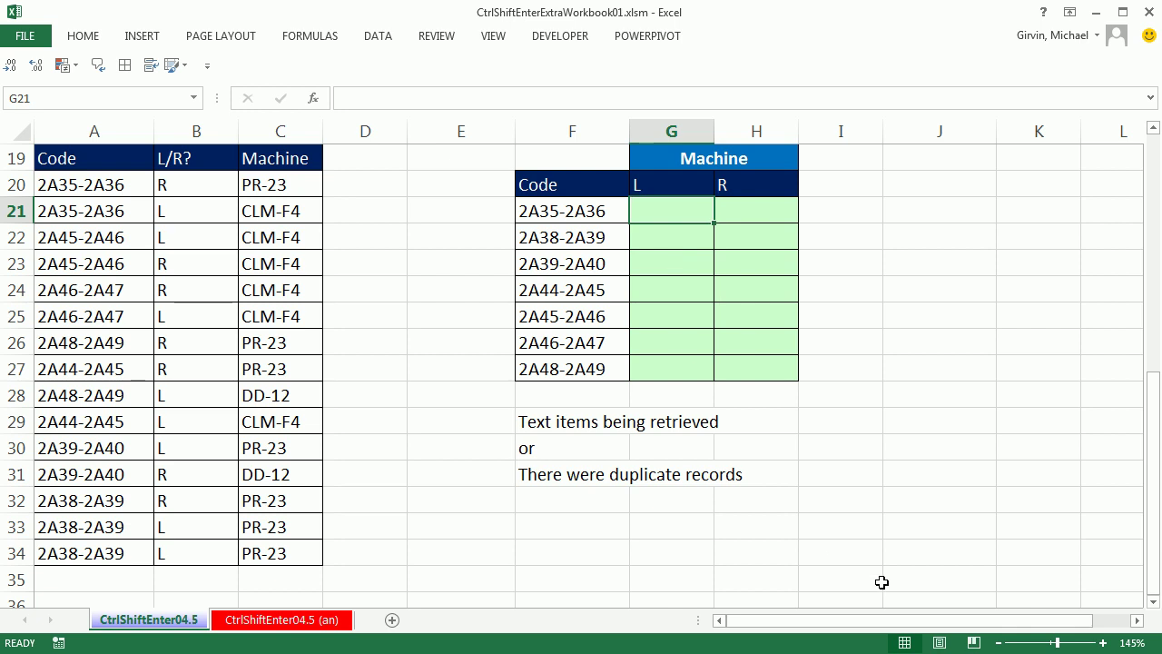
- In G21, start INDEX over $C$20:$C$34 with a nested MATCH function
text(=in)
key(Tab)
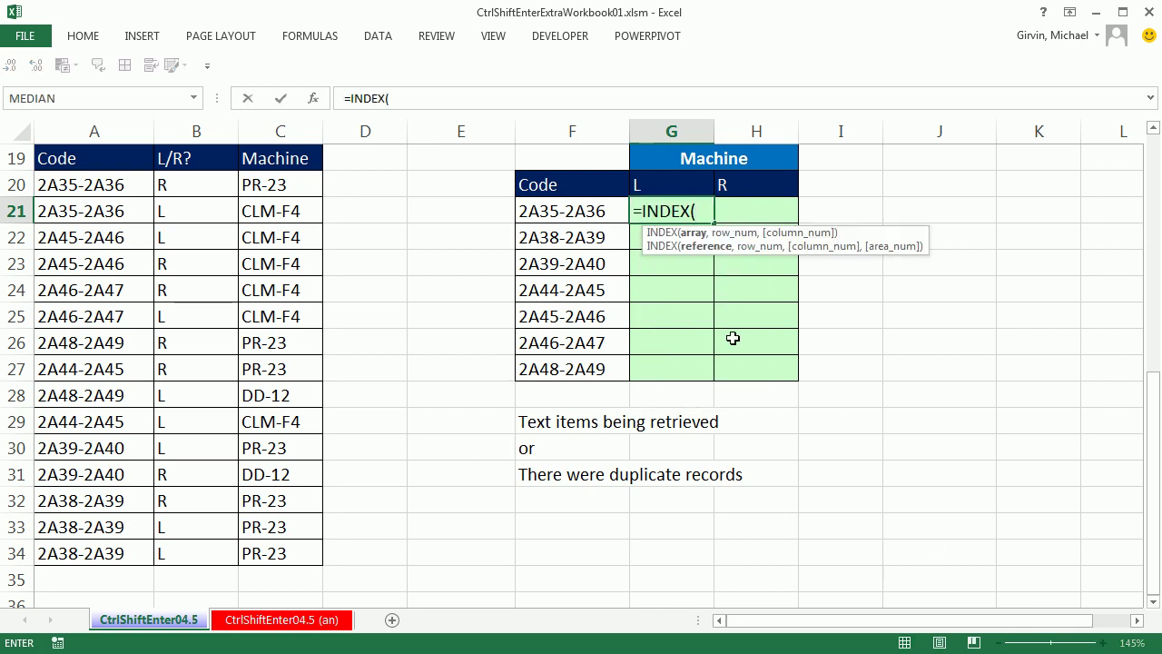
drag(256, 186, 293, 565)
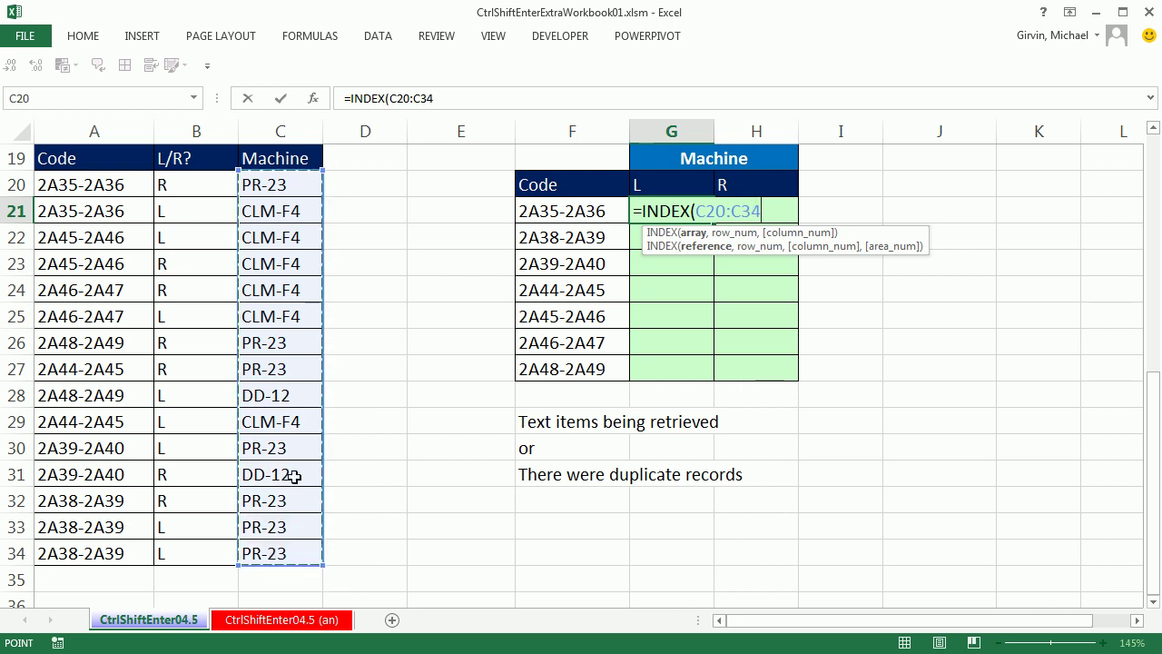
key(F4)
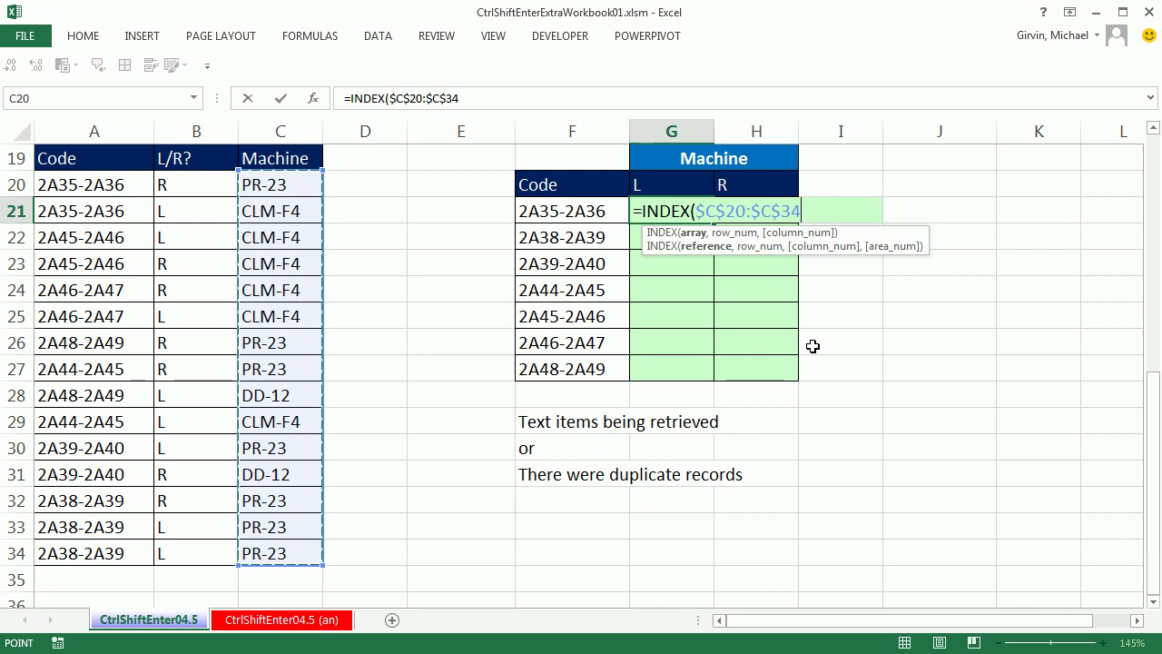
text(,)
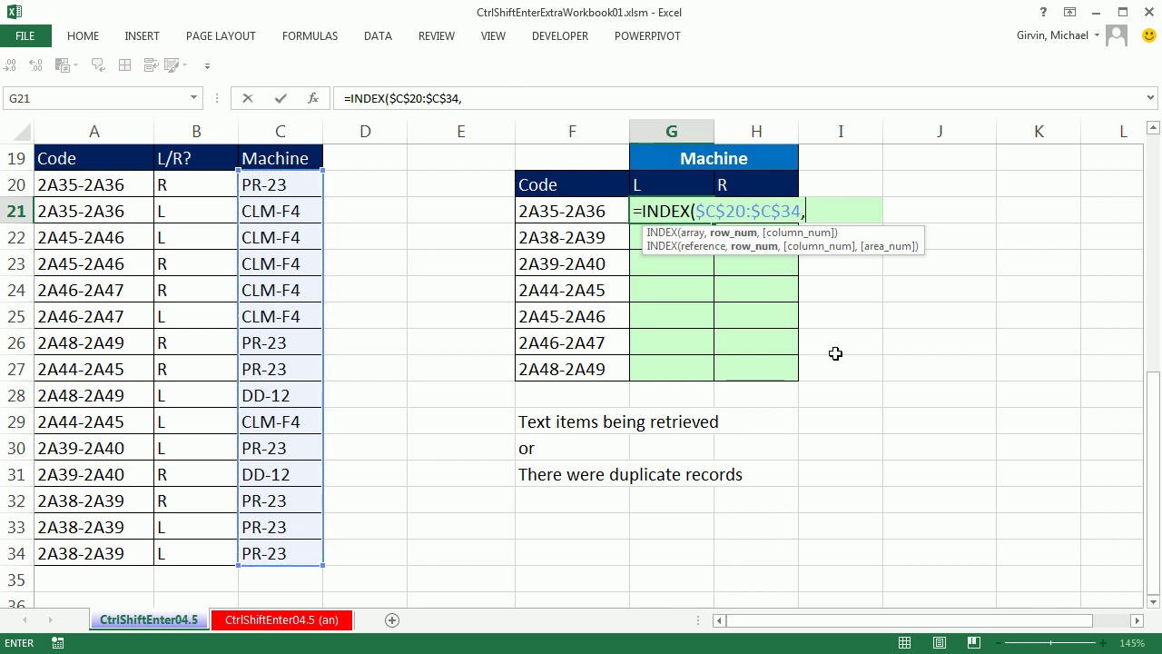
text(m)
key(Tab)
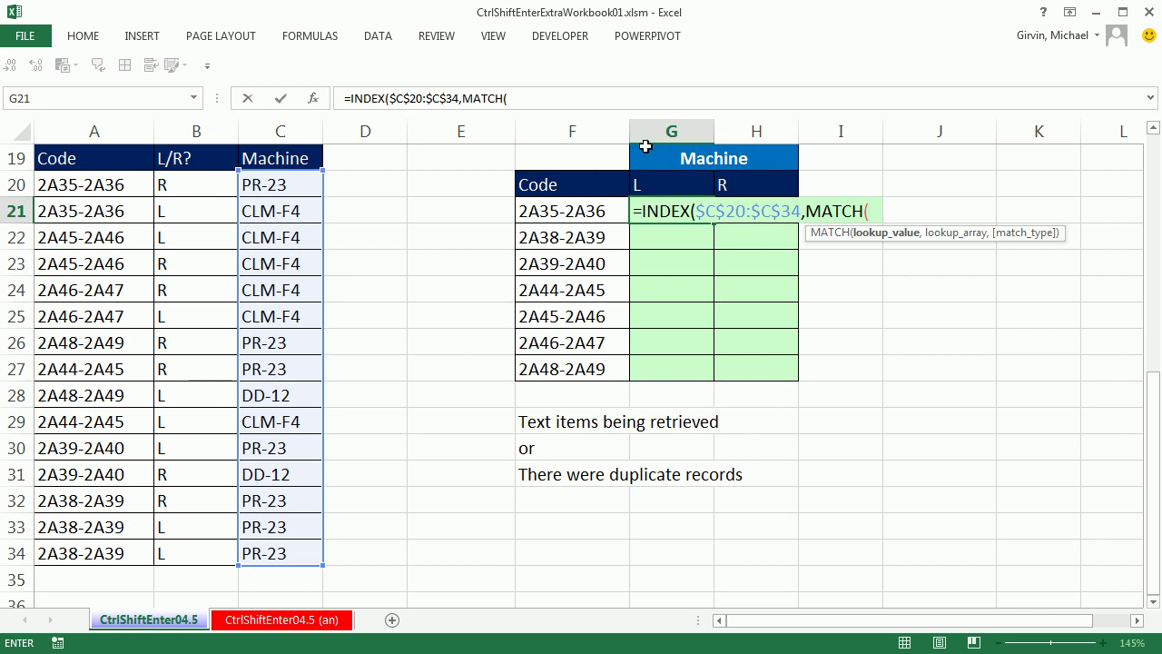
- Set MATCH's lookup value to $F21&G$20 and lookup array to $A$20:$A$34 joined with B20:B34
click(557, 212)
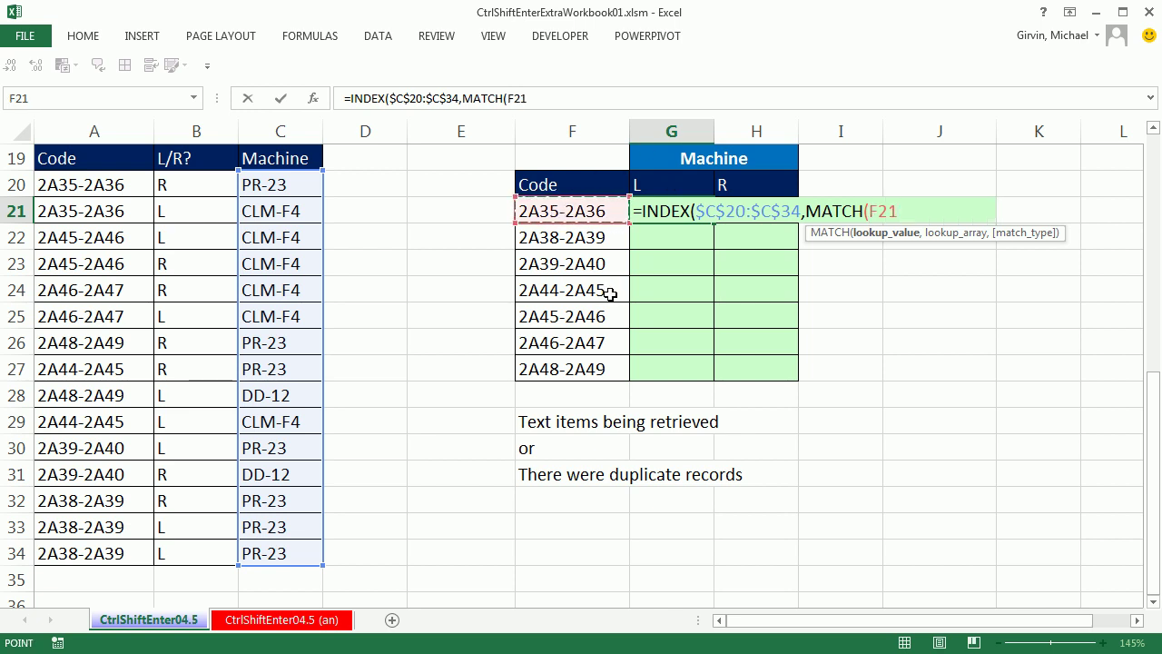
key(F4)
key(F4)
key(F4)
text(&)
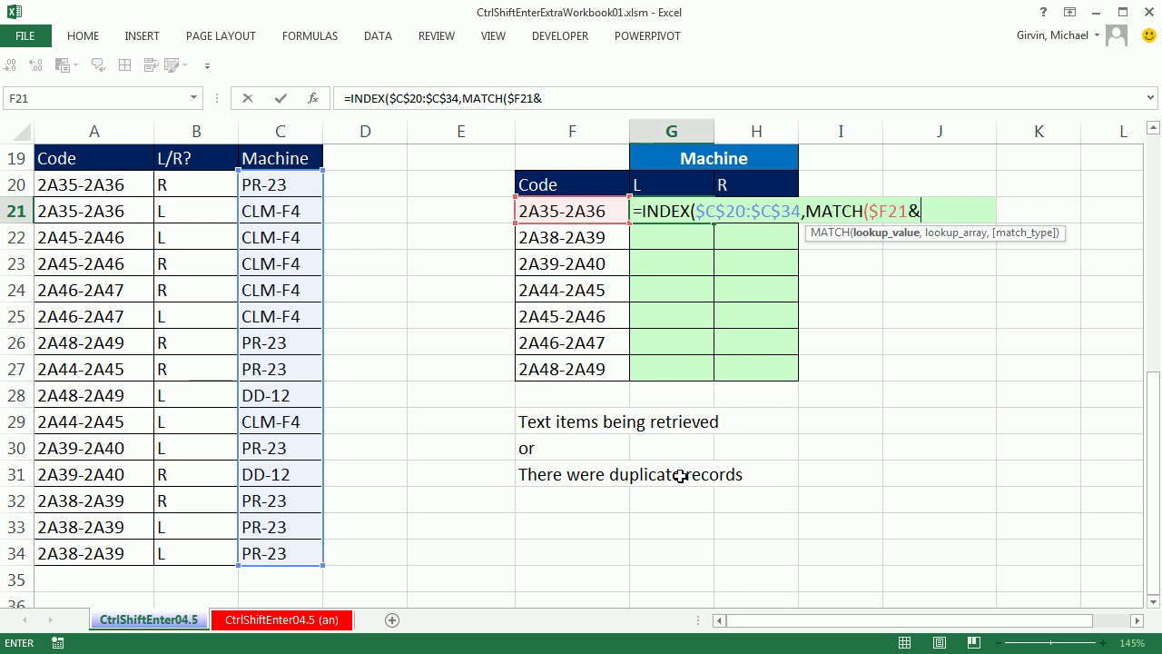
click(641, 186)
key(F4)
key(F4)
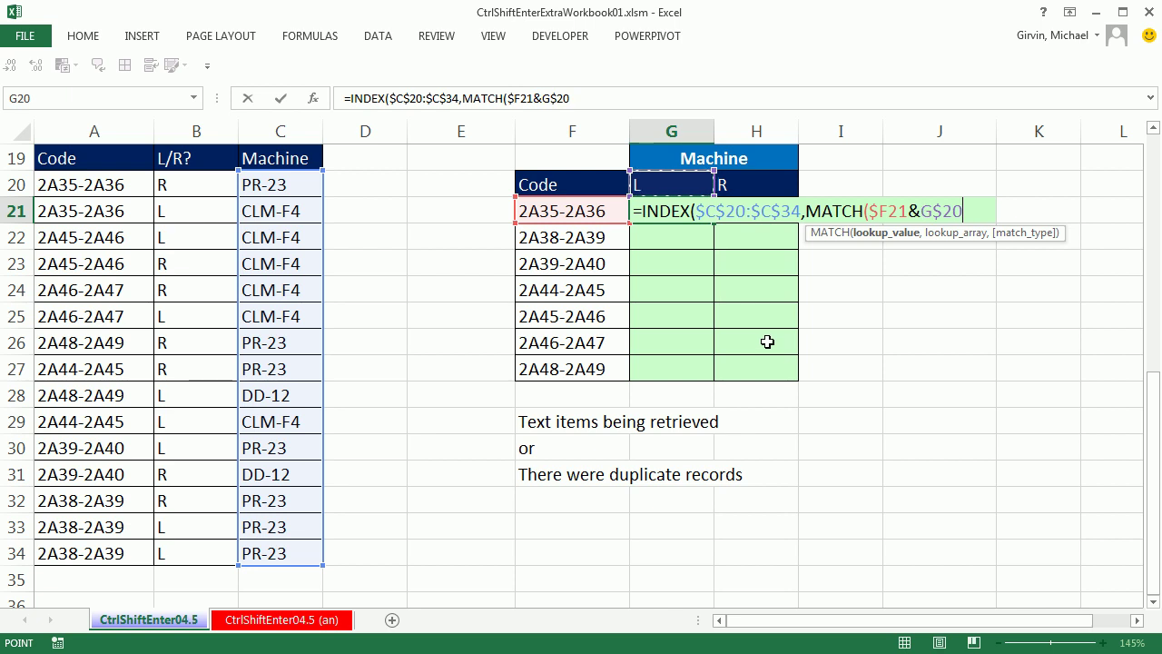
text(,)
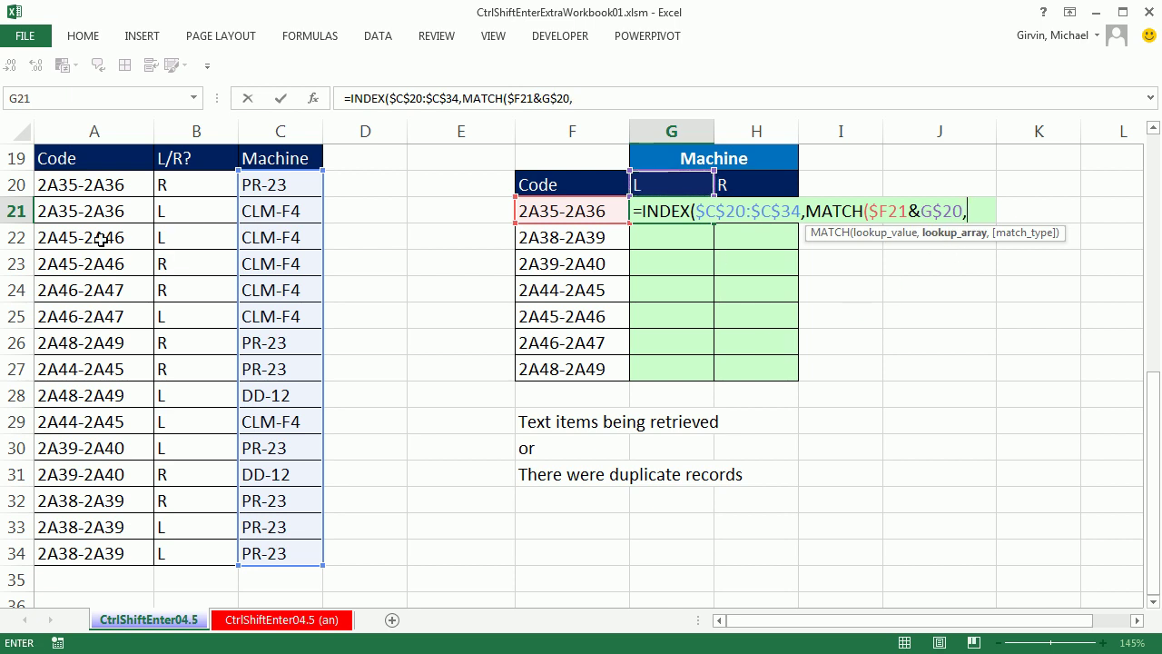
drag(73, 184, 95, 543)
key(F4)
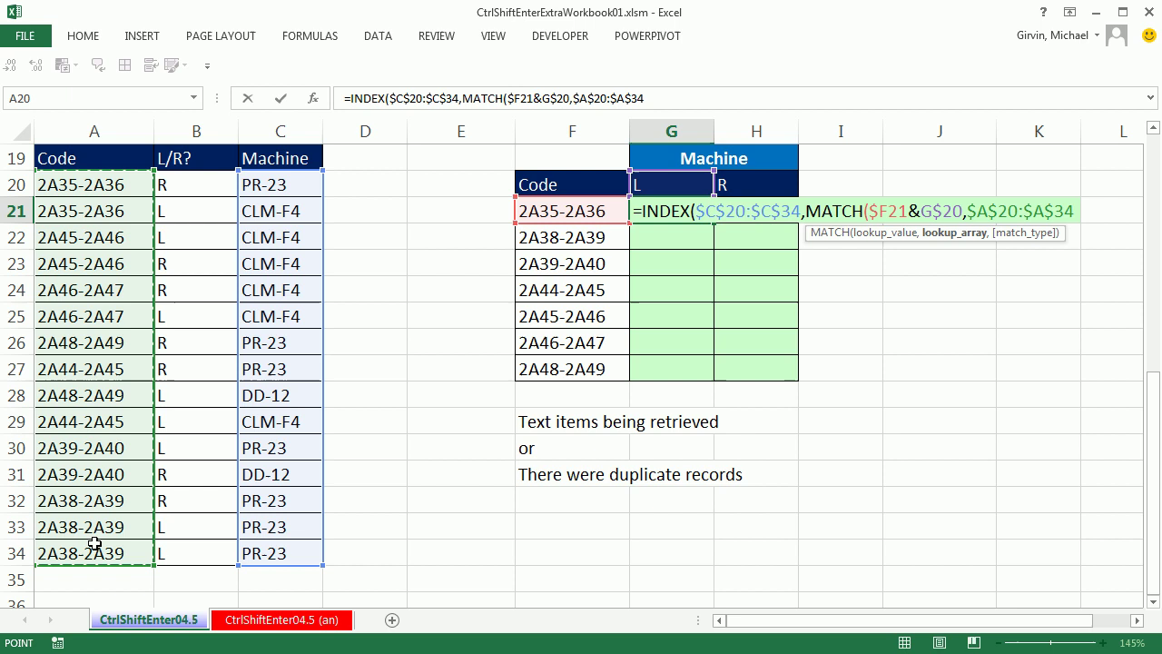
text(&)
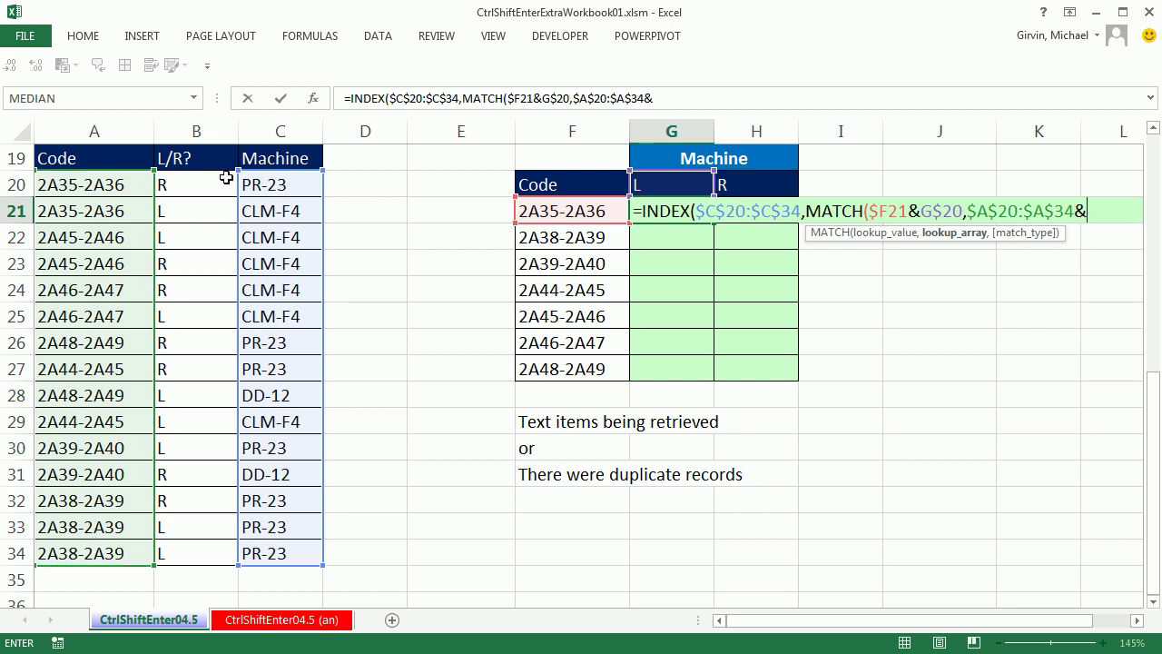
drag(191, 183, 180, 556)
- Lock the L/R range as $B$20:$B$34, preview the joined lookup array with F9, then undo
key(F4)
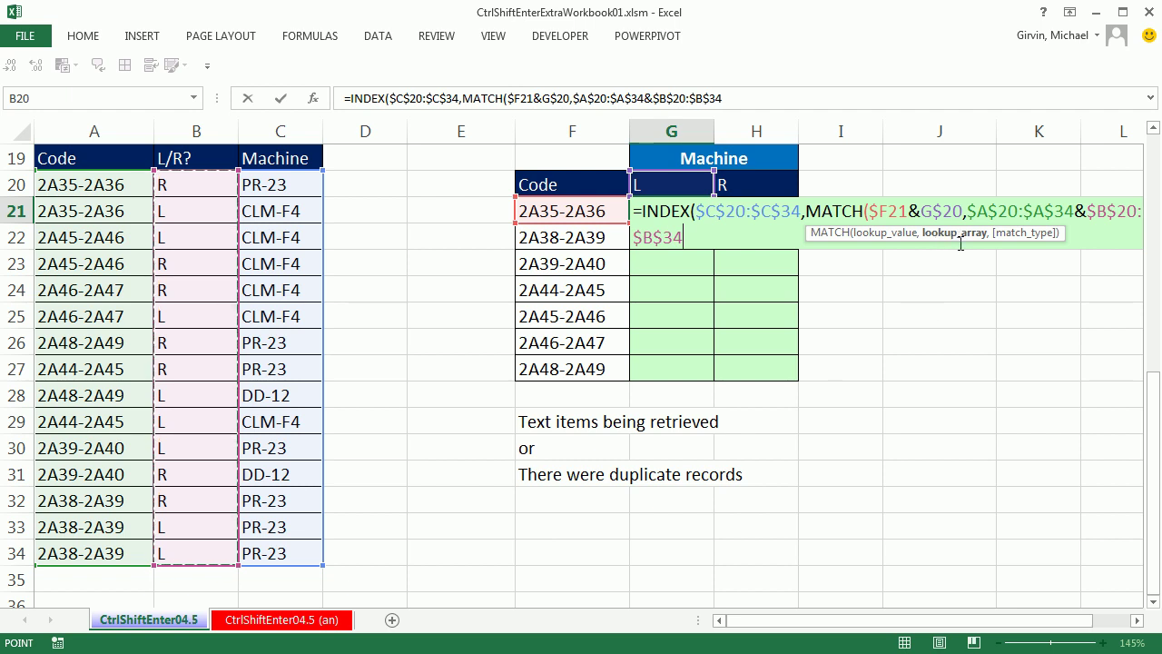
click(955, 232)
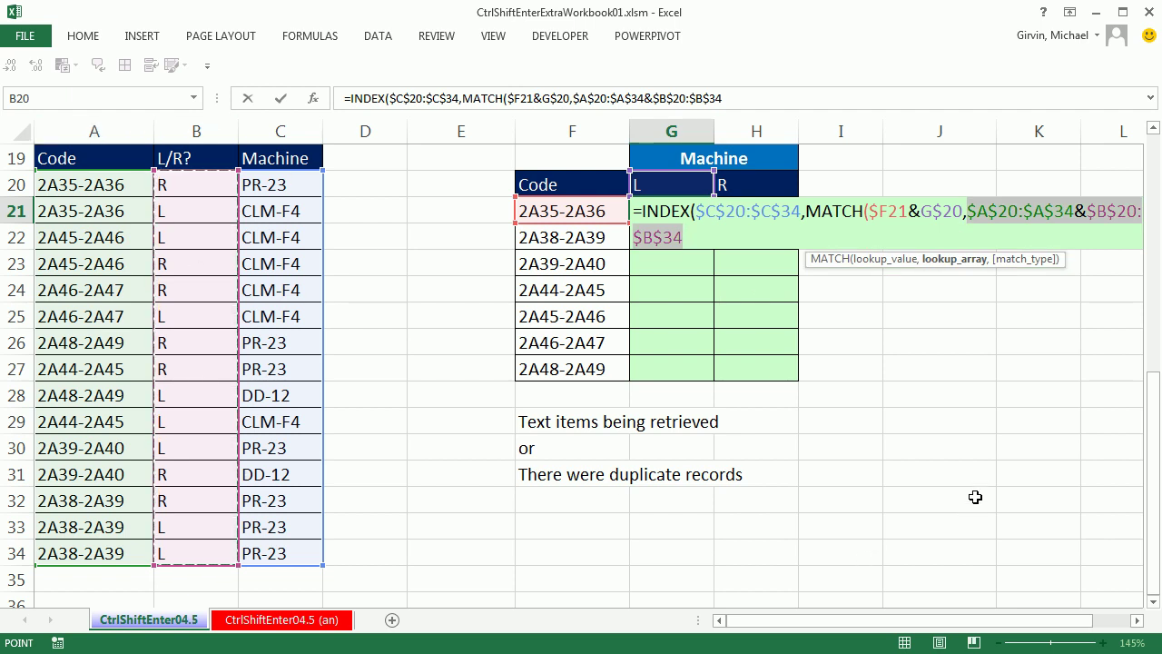
key(F9)
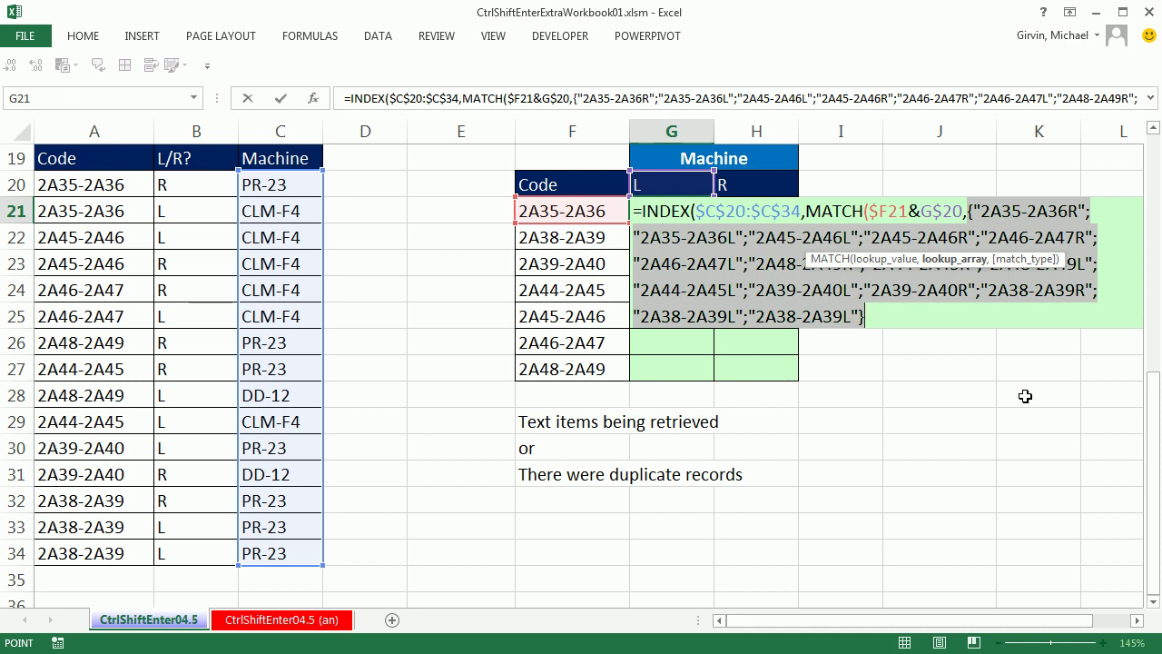
key(ctrl+z)
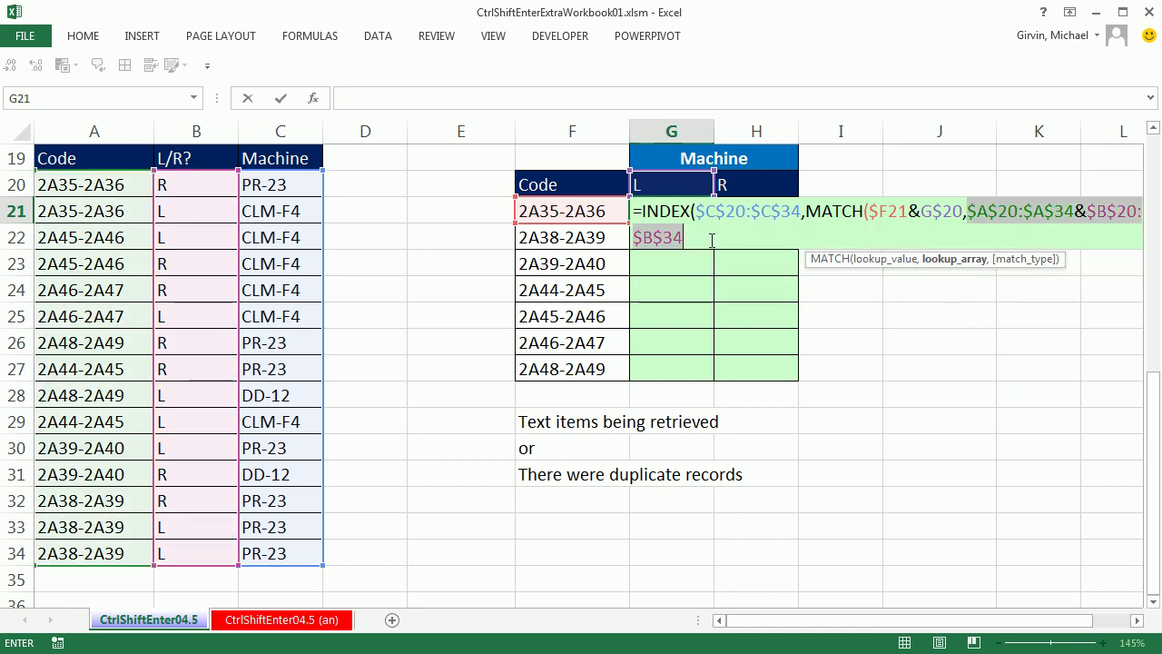
- Close G21's formula with match type 0 and enter it as an array formula returning CLM-F4
text(,0)
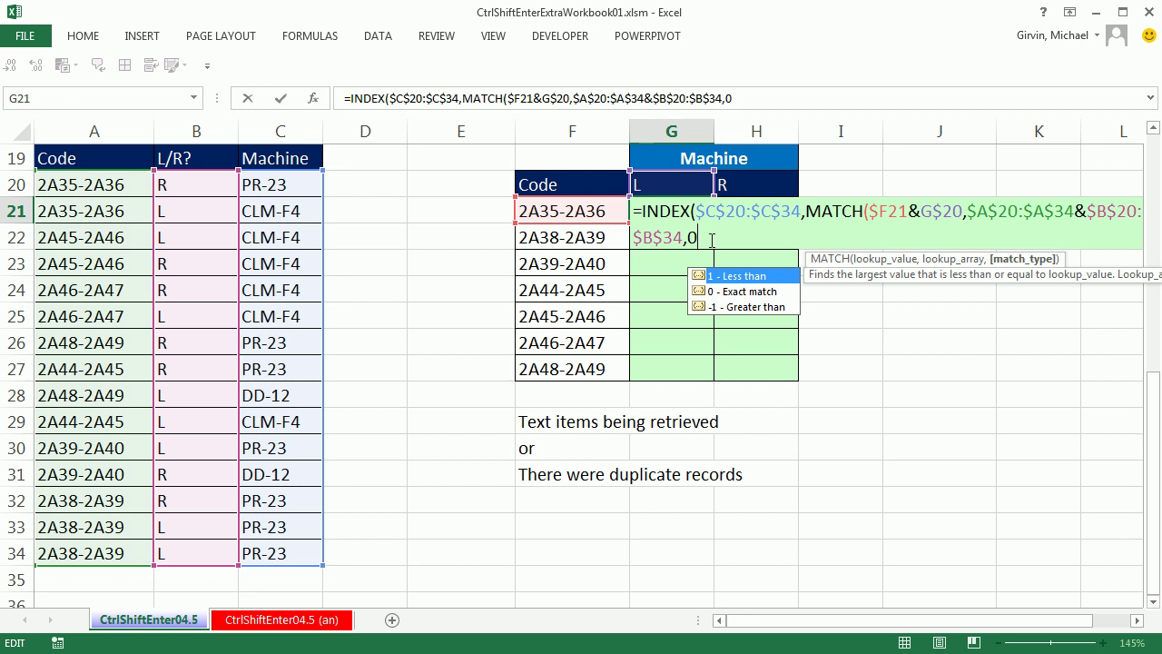
text())
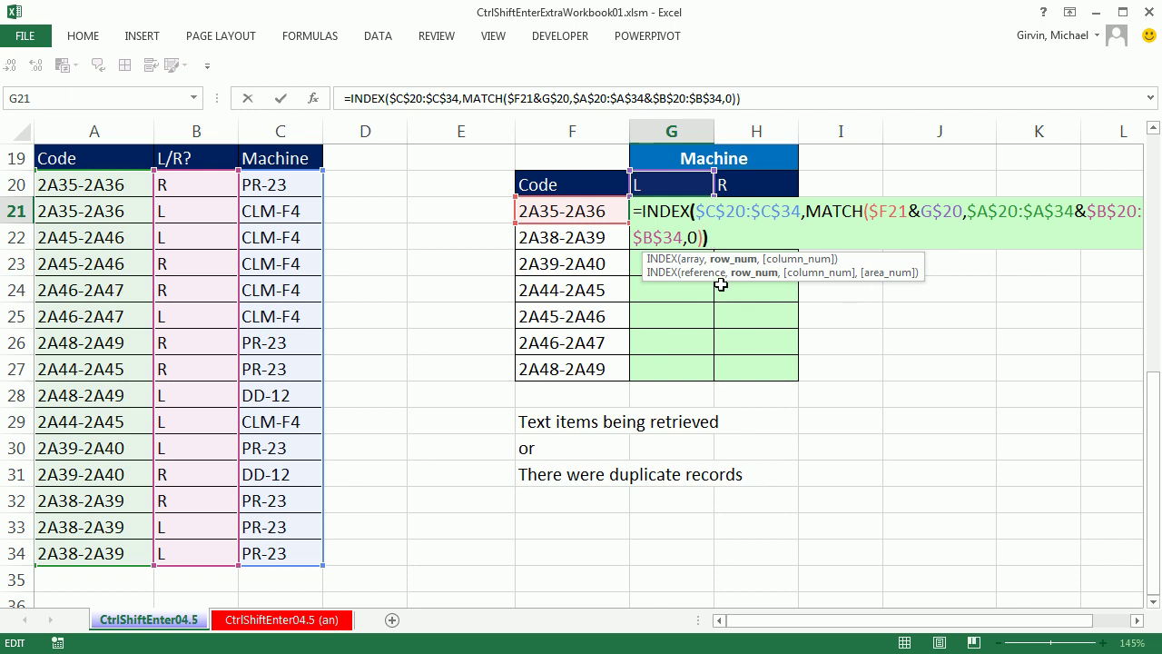
key(ctrl+Return)
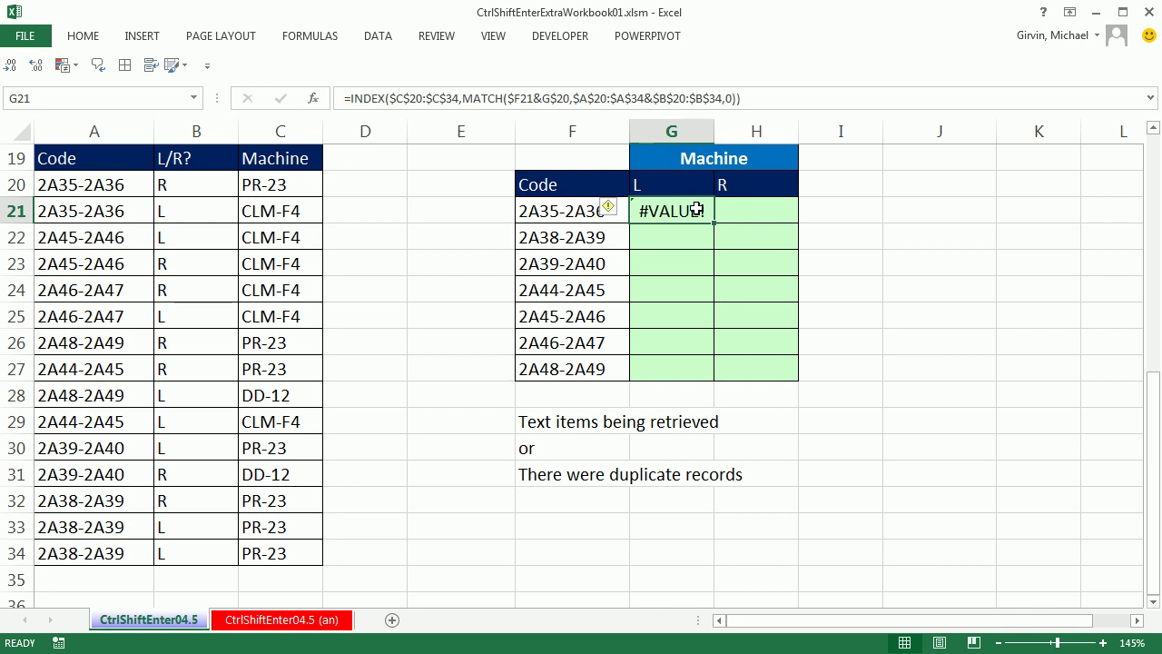
double_click(696, 210)
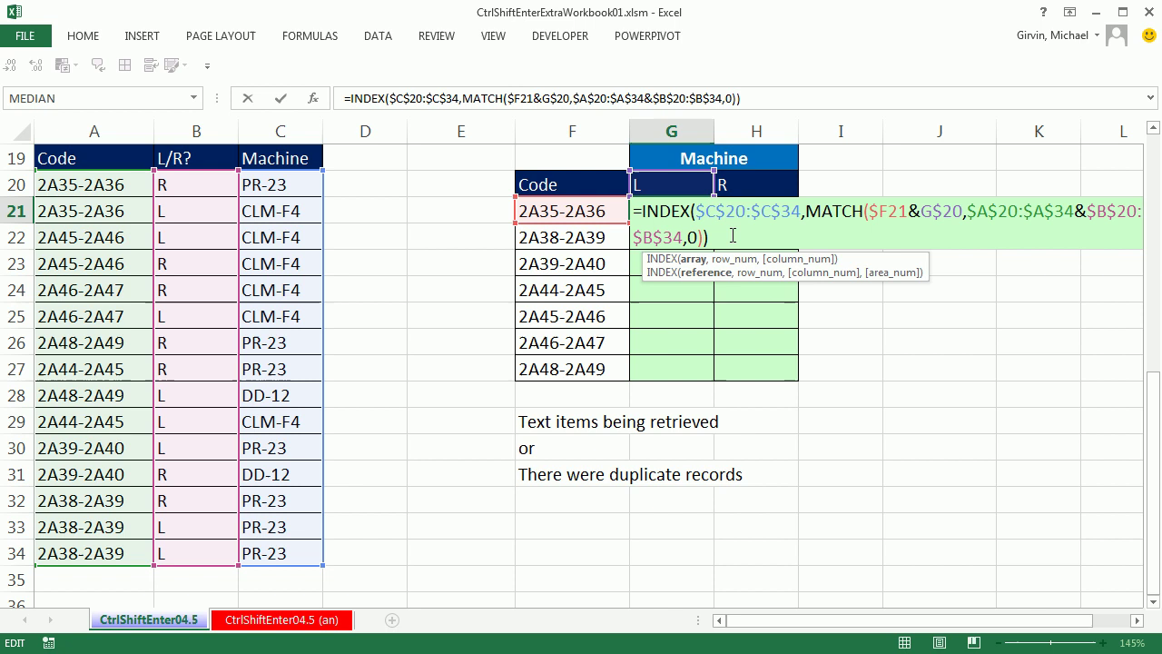
key(ctrl+shift+Return)
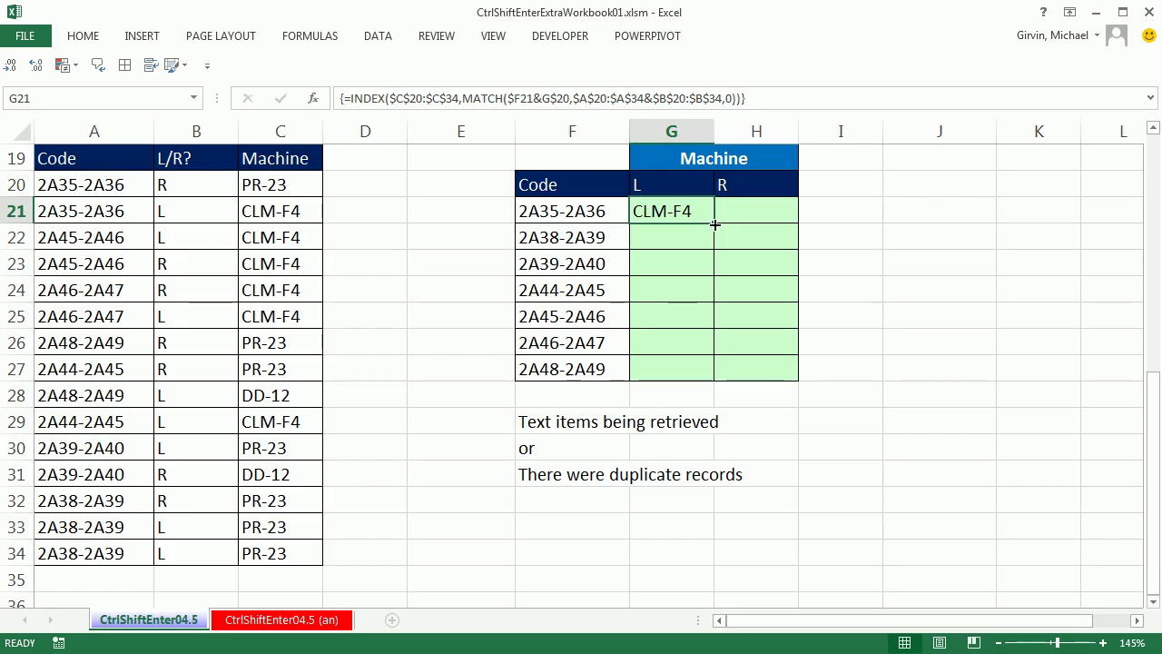
- Copy G21's formula to H21 and down to row 27, re-entering H27 as an array formula (PR-23)
drag(985, 517, 1161, 515)
drag(803, 223, 801, 225)
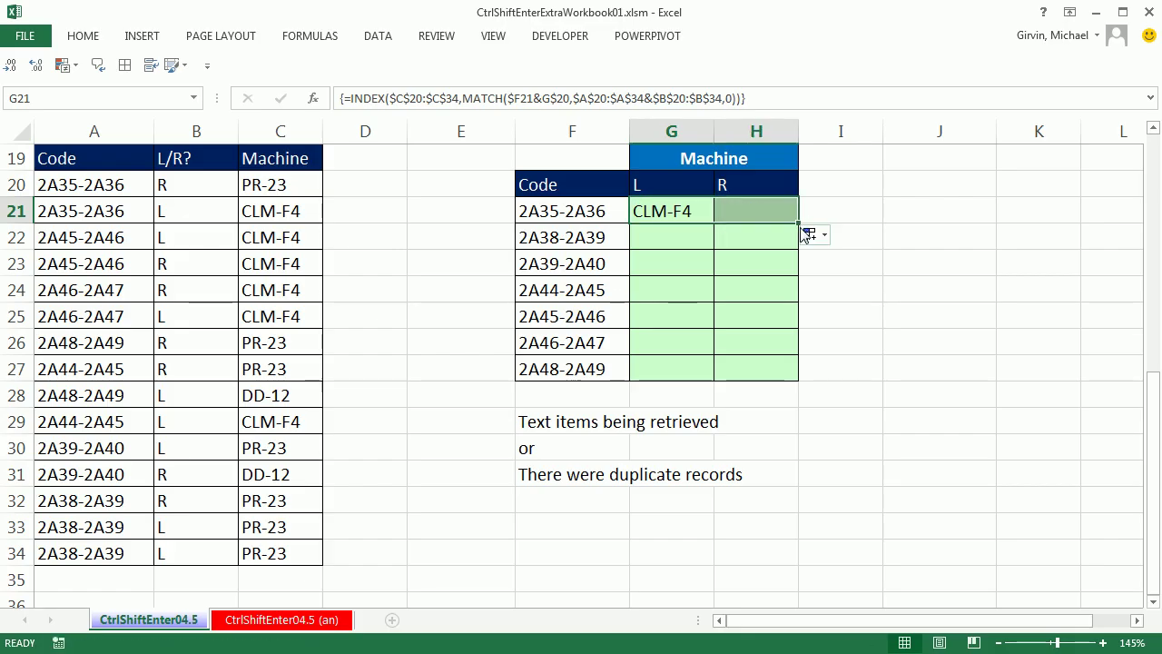
double_click(797, 226)
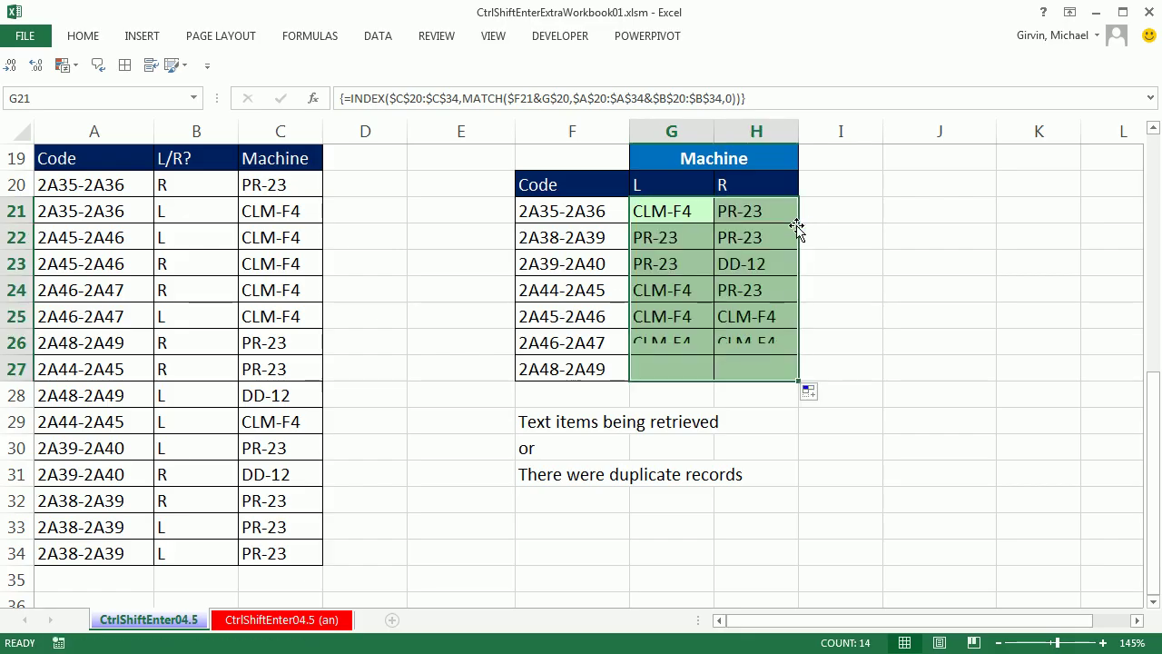
click(759, 365)
key(F2)
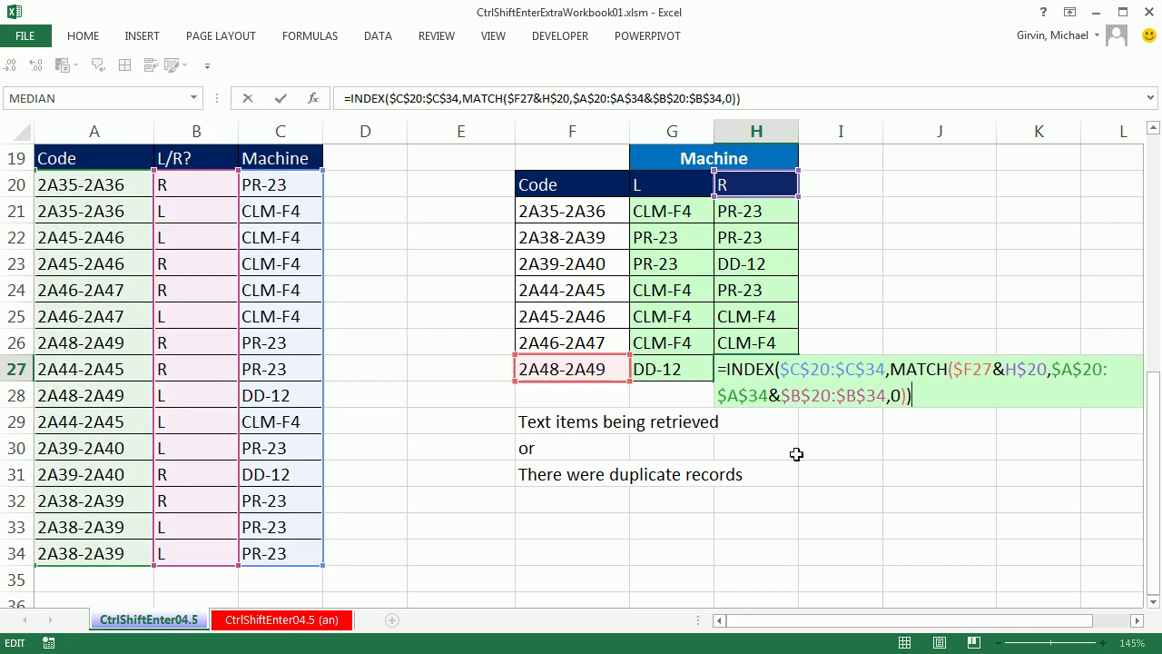
key(Return)
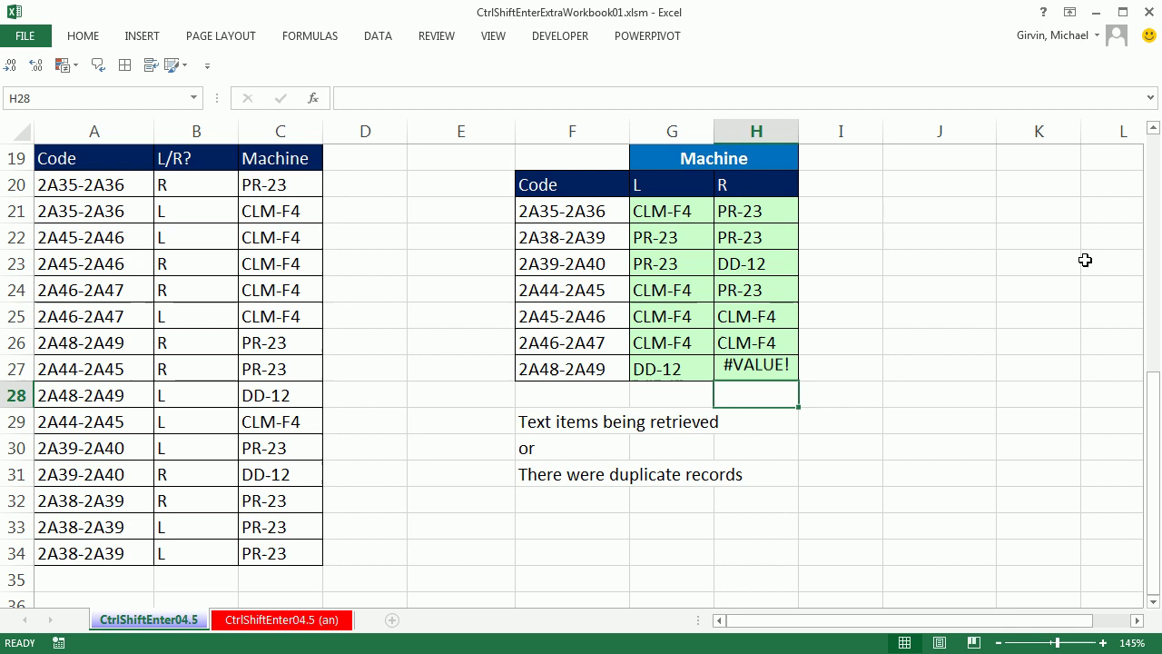
double_click(765, 368)
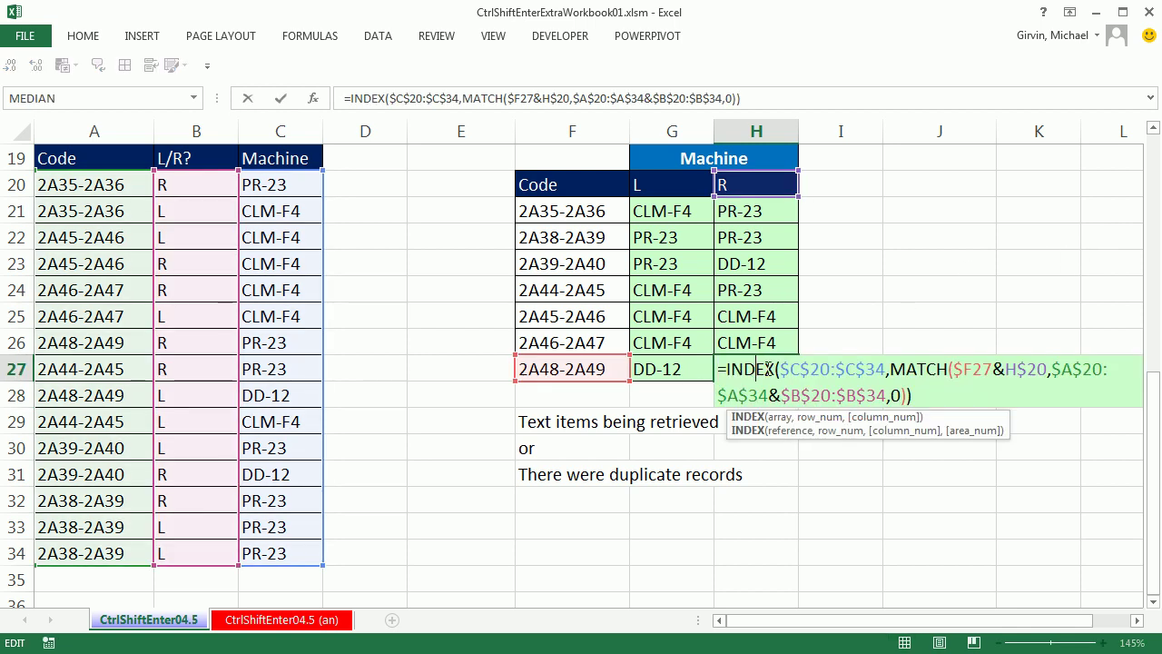
key(ctrl+shift+Return)
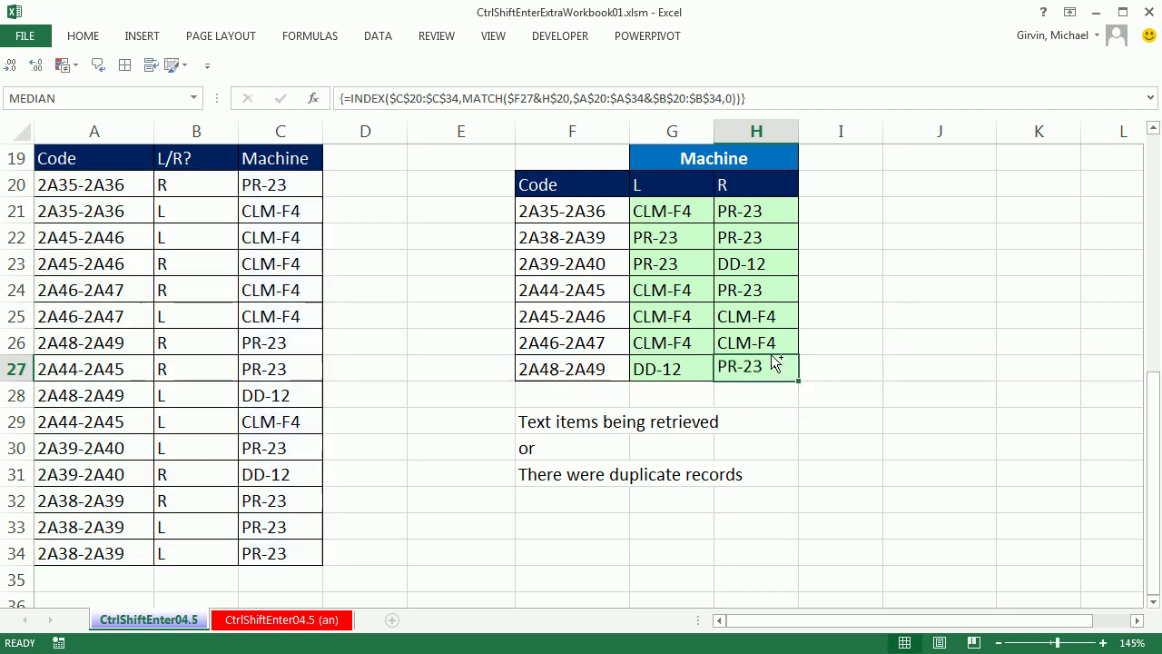
key(F2)
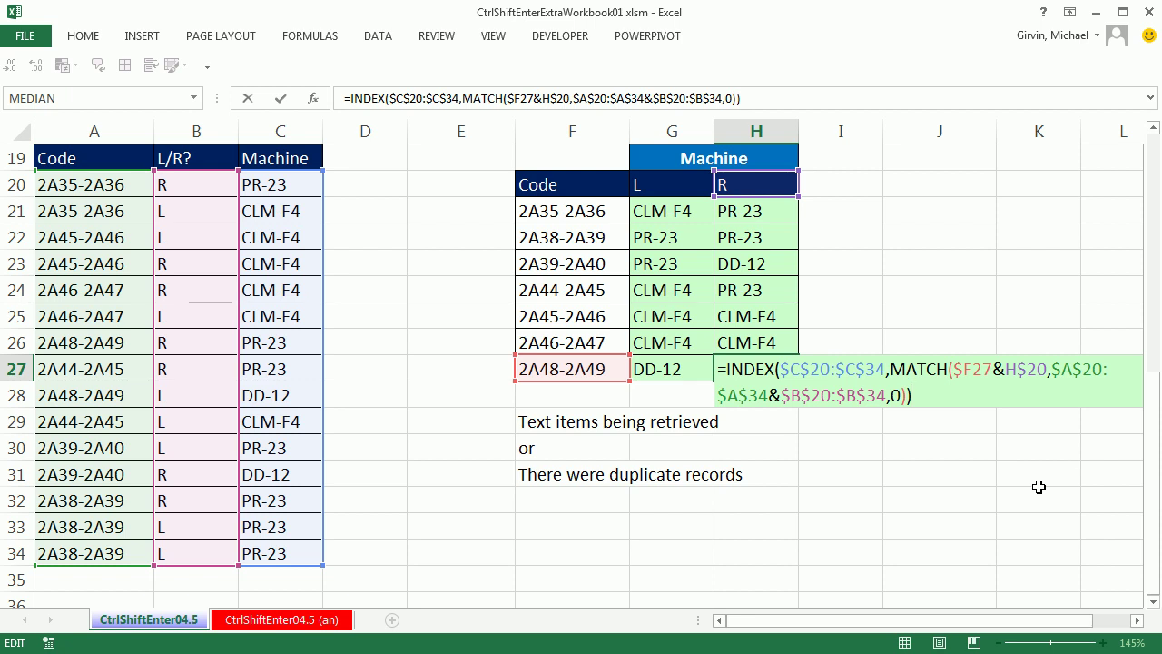
key(ctrl+shift+Return)
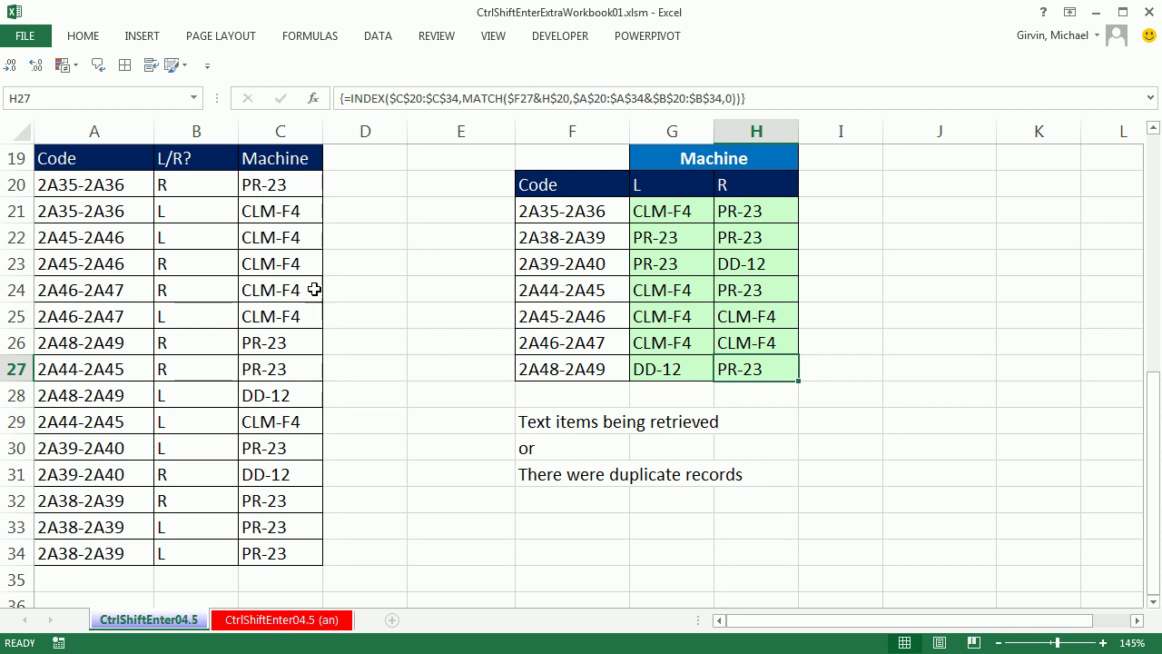
- Re-enter G21's INDEX/MATCH formula as an array formula
click(660, 218)
double_click(660, 218)
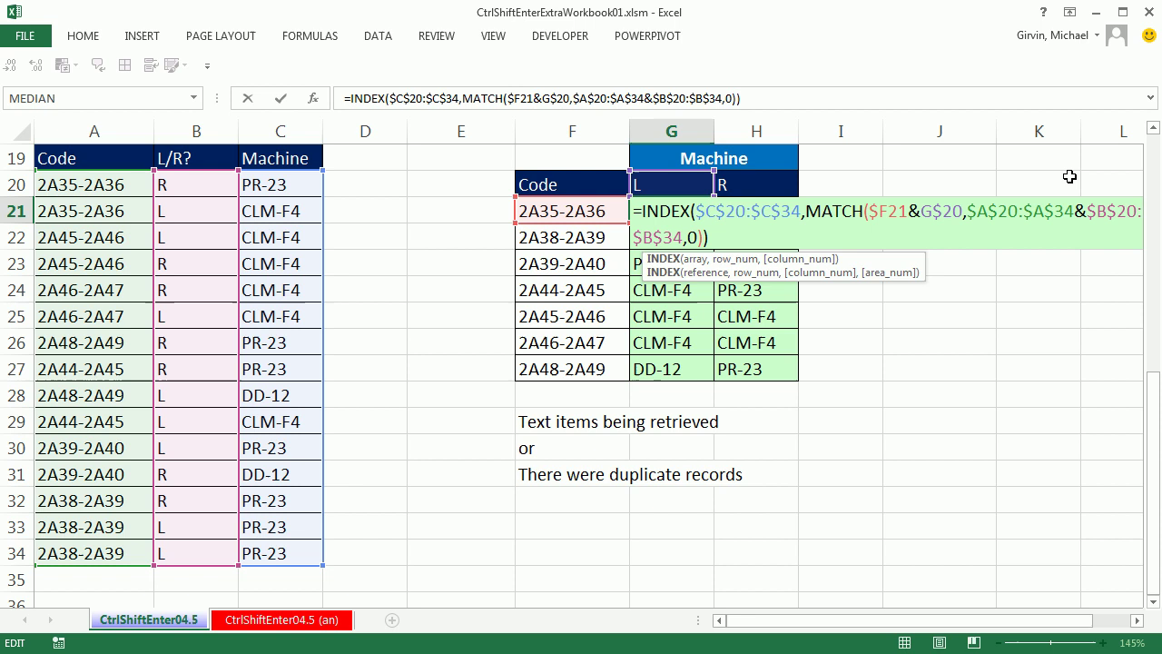
key(ctrl+shift+Return)
- Return to the Qty table and open G11's SUMIFS formula with criteria $E11 and G$4
scroll(962, 305, up, 3)
scroll(949, 314, up, 3)
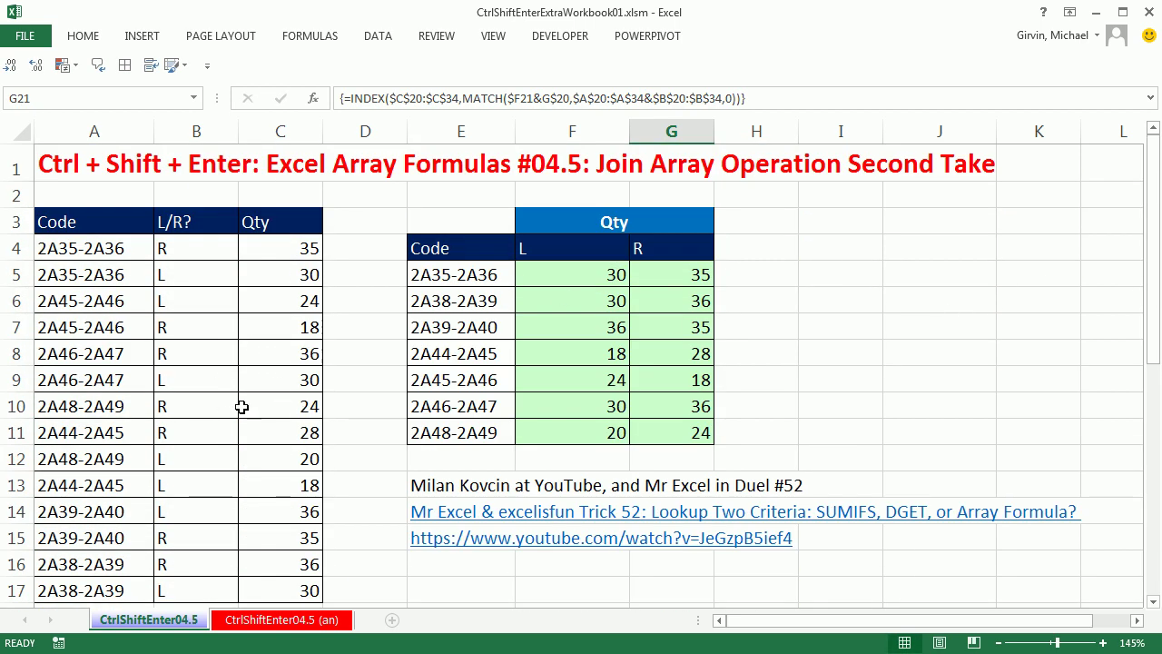
double_click(667, 434)
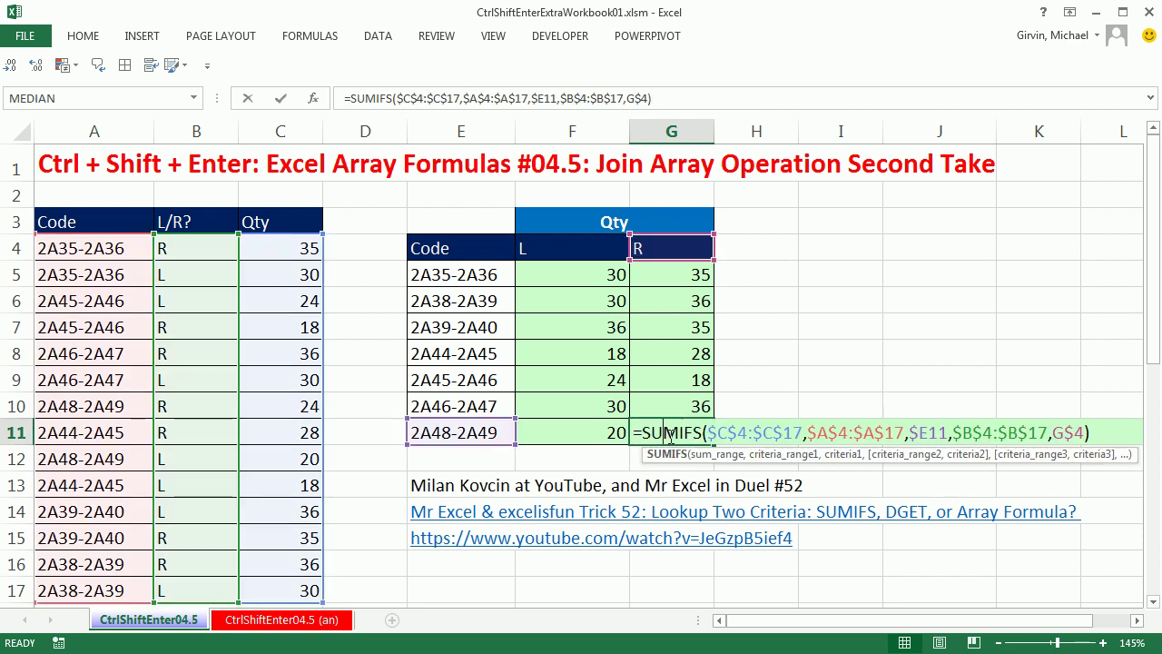